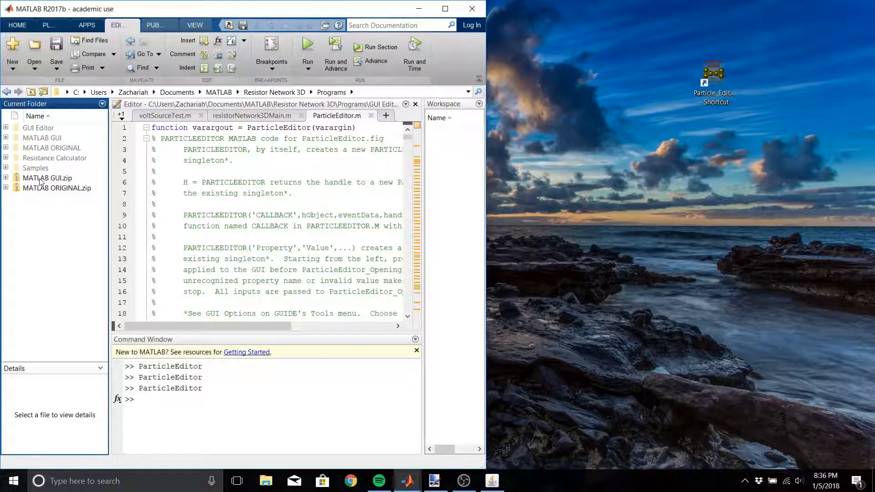
# Step: Open the Resistance Calculator folder inside MATLAB ORIGINAL and look through its script files
pyautogui.click(41, 180)
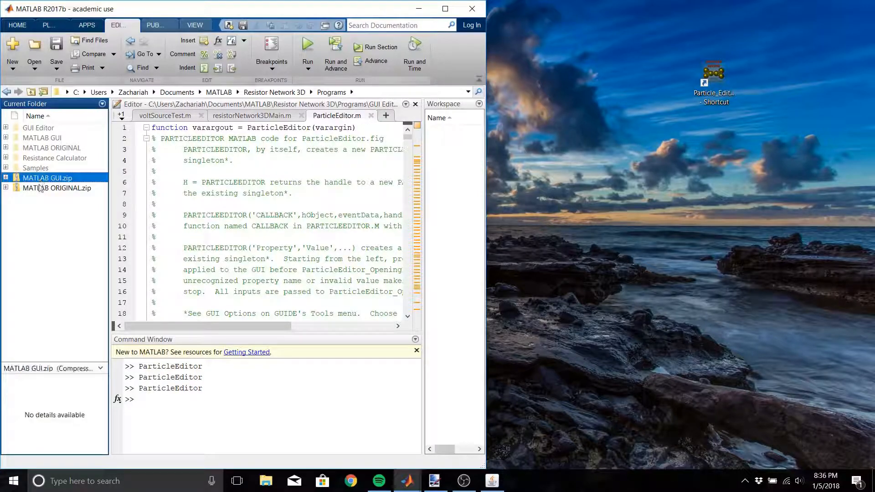
pyautogui.click(723, 91)
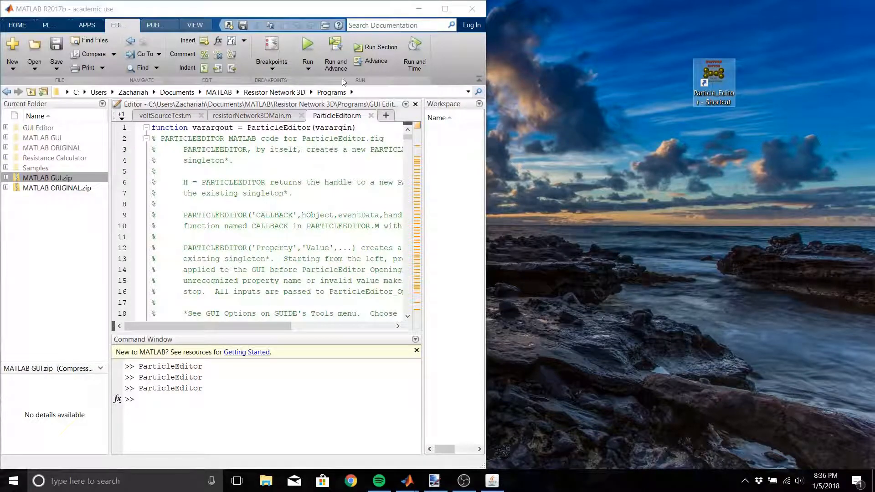
pyautogui.doubleClick(36, 148)
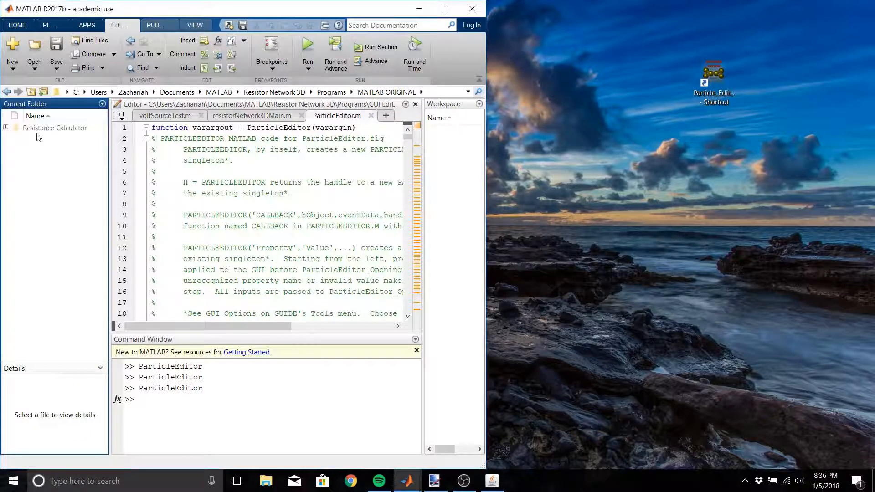
pyautogui.doubleClick(39, 129)
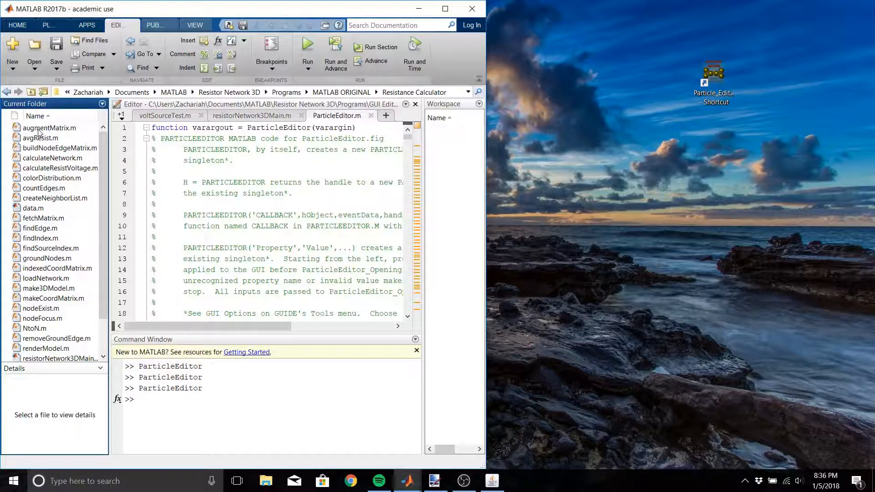
pyautogui.scroll(-2, 41, 237)
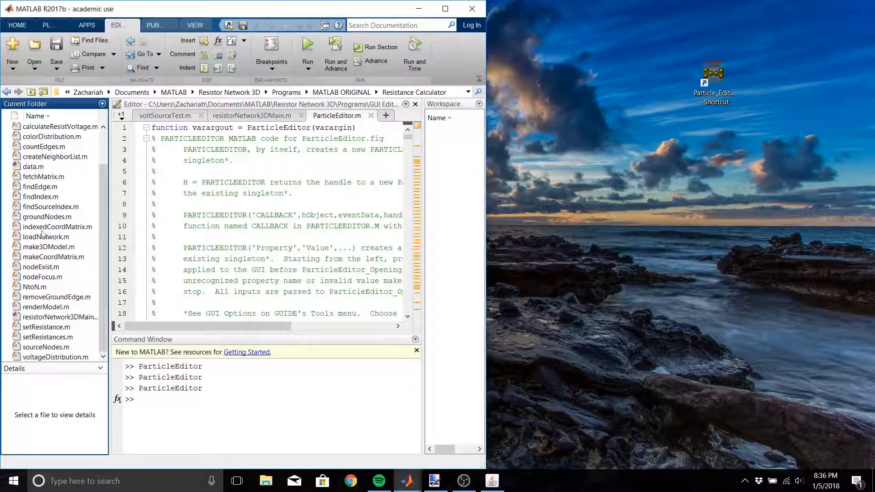
pyautogui.scroll(2, 41, 245)
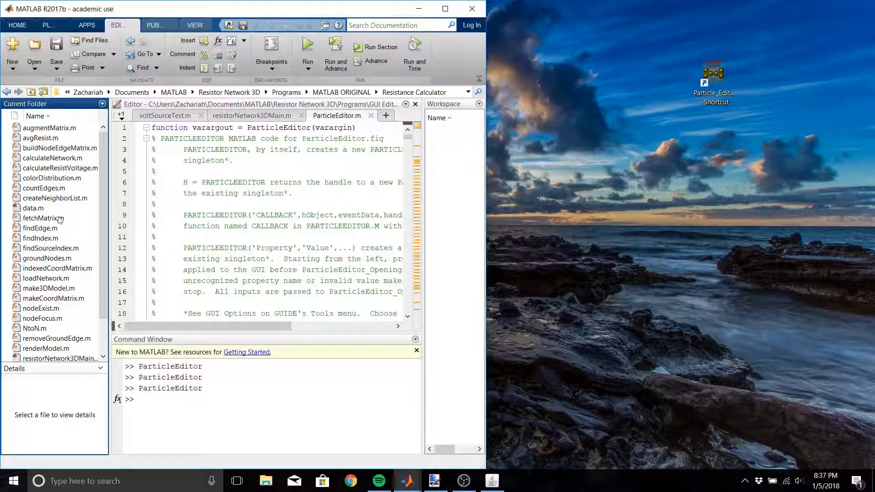
# Step: Go back up to the Resistor Network 3D folder and open its Programs folder
pyautogui.click(342, 92)
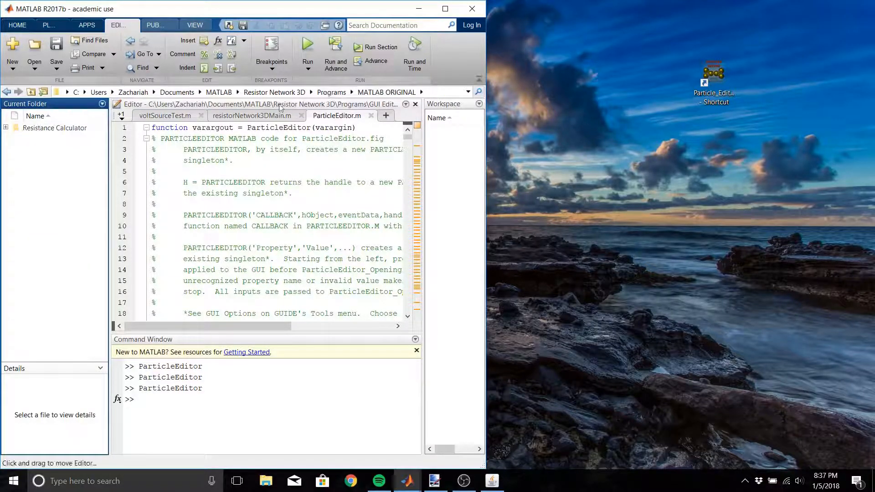
pyautogui.click(273, 93)
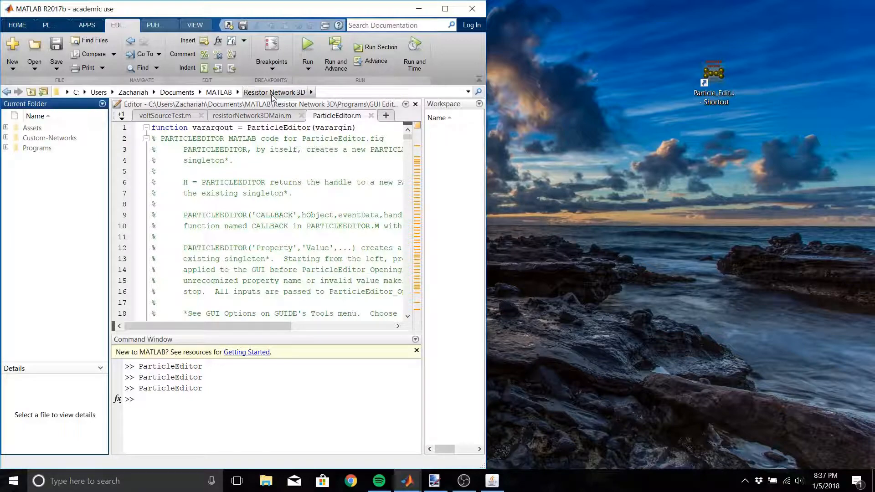
pyautogui.click(29, 149)
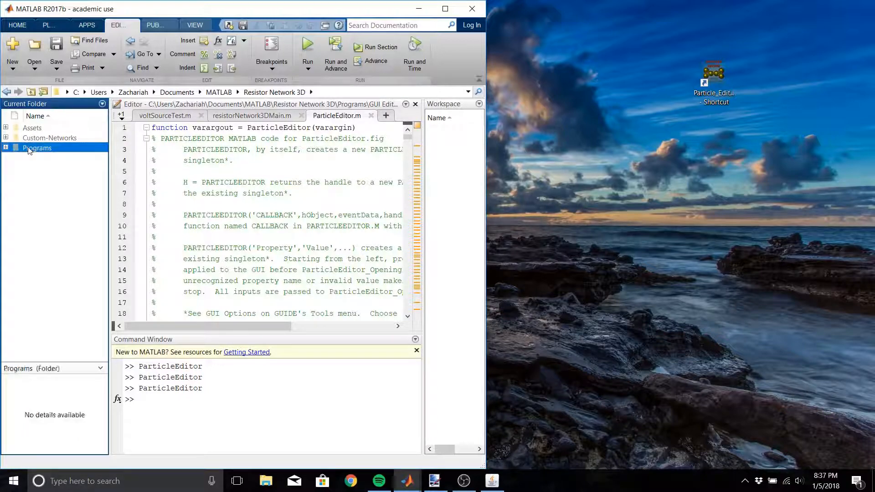
pyautogui.doubleClick(28, 150)
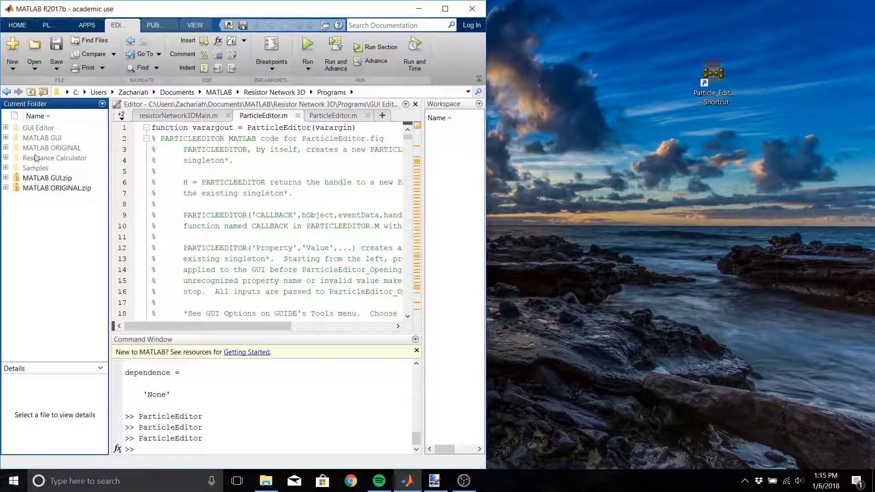
# Step: Open ParticleEditor.m from the GUI Editor folder, run it to view the interface, and close the interface window
pyautogui.doubleClick(39, 129)
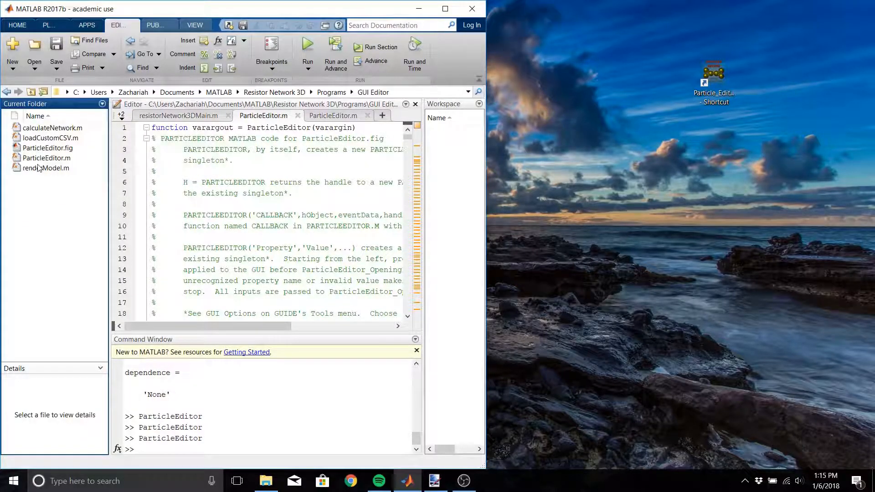
pyautogui.doubleClick(42, 159)
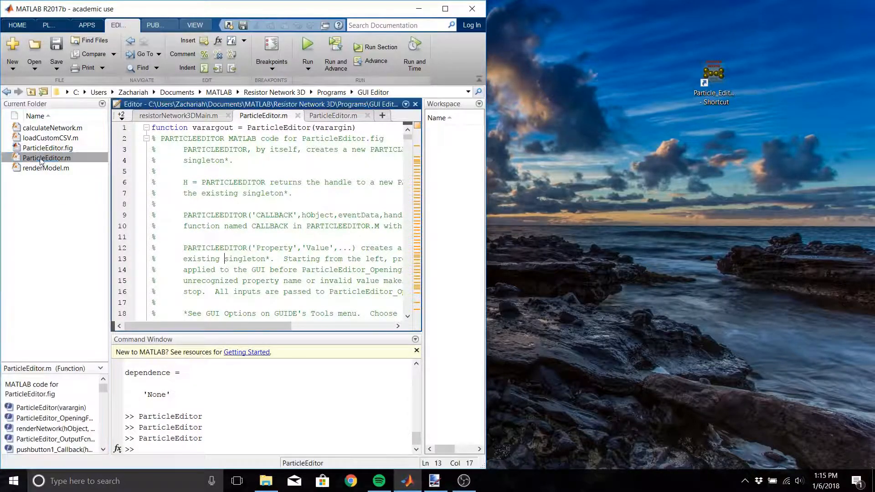
pyautogui.click(308, 63)
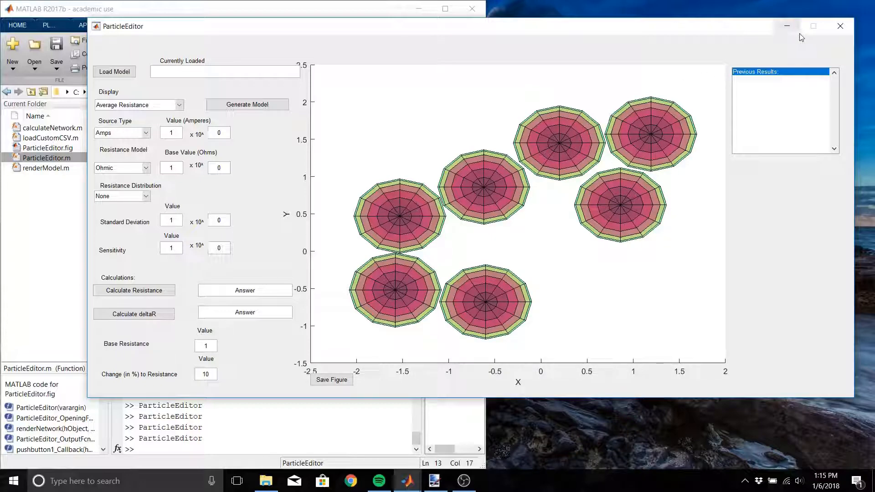
pyautogui.click(840, 26)
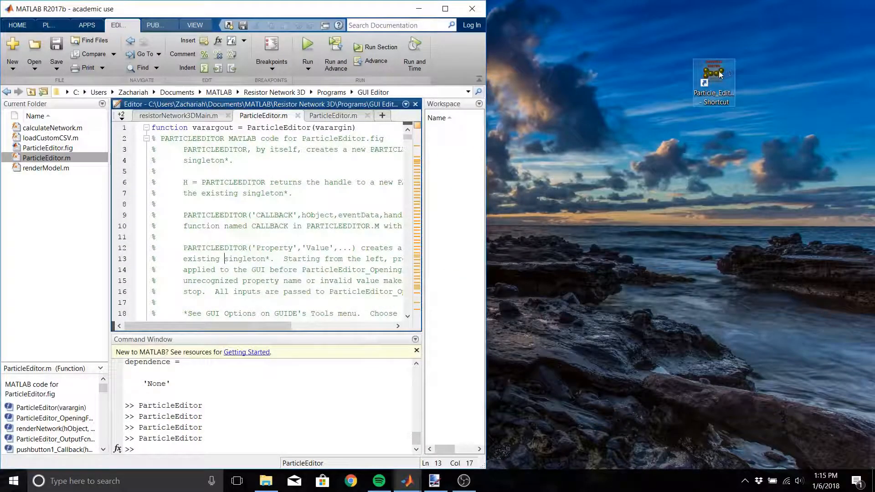
# Step: Launch Particle Editor from its desktop shortcut and place a connected chain of seven particles that forks at its upper end
pyautogui.click(715, 73)
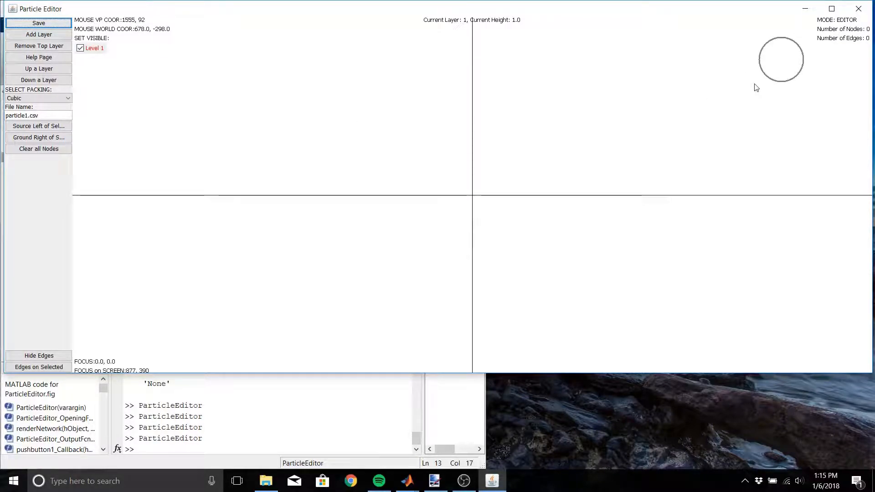
pyautogui.click(404, 170)
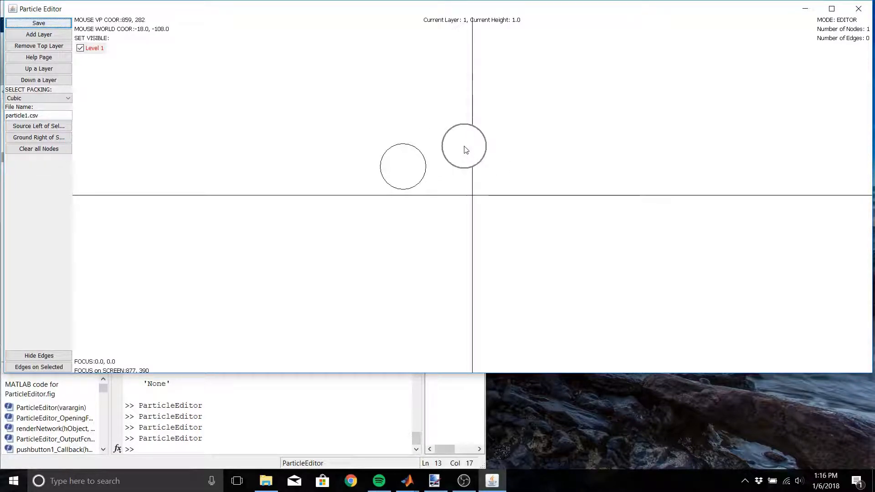
pyautogui.click(441, 158)
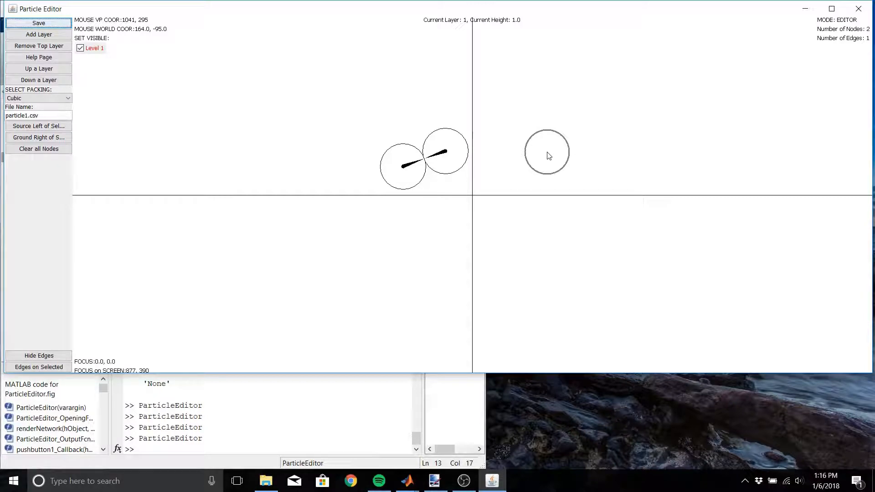
pyautogui.click(474, 183)
pyautogui.click(518, 172)
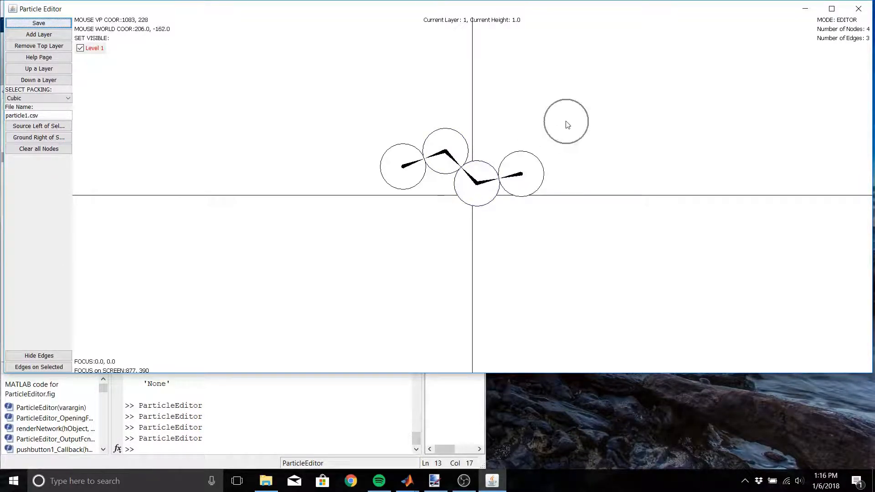
pyautogui.click(536, 131)
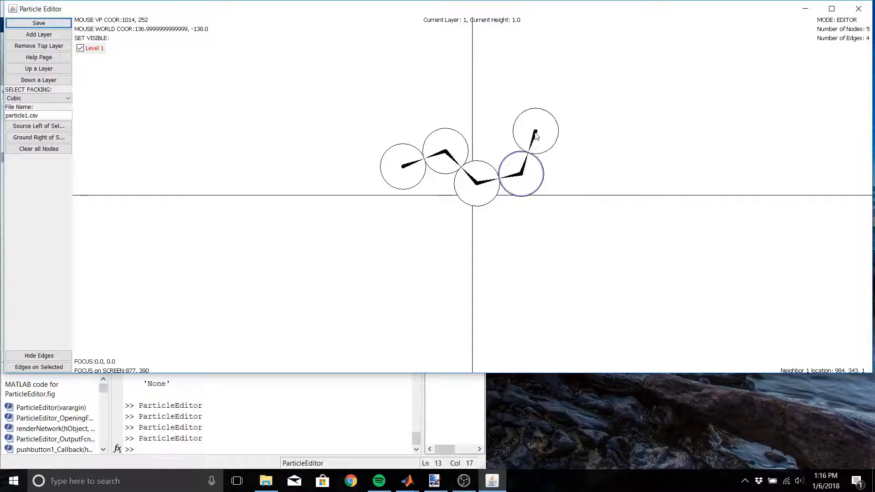
pyautogui.click(575, 157)
pyautogui.click(565, 97)
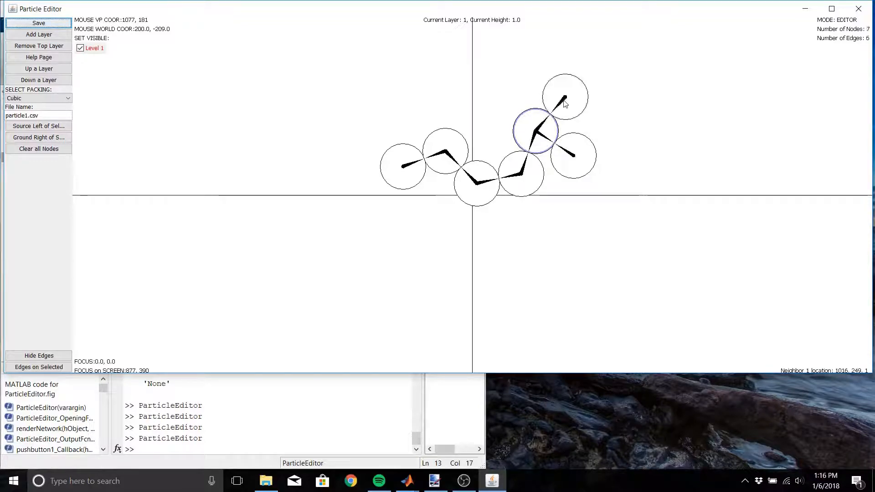
# Step: In selection mode, mark the leftmost particle as a source and the two end particles of the fork as grounds
pyautogui.press('s')
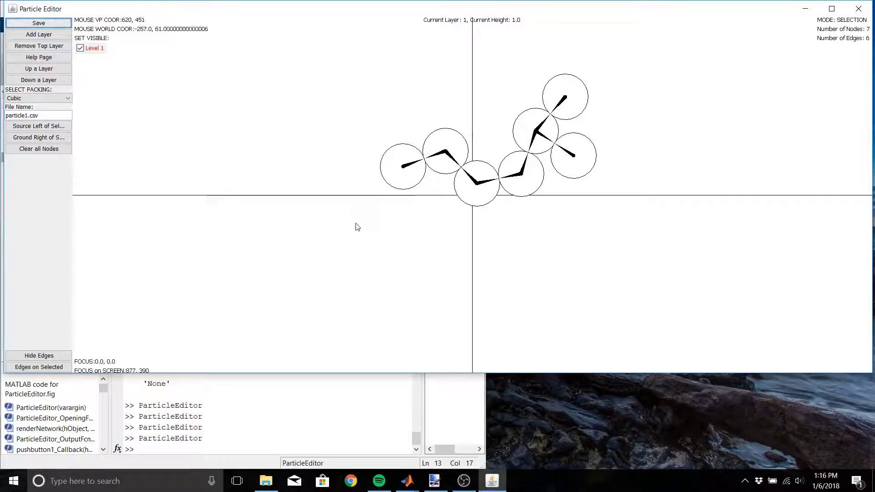
pyautogui.click(393, 183)
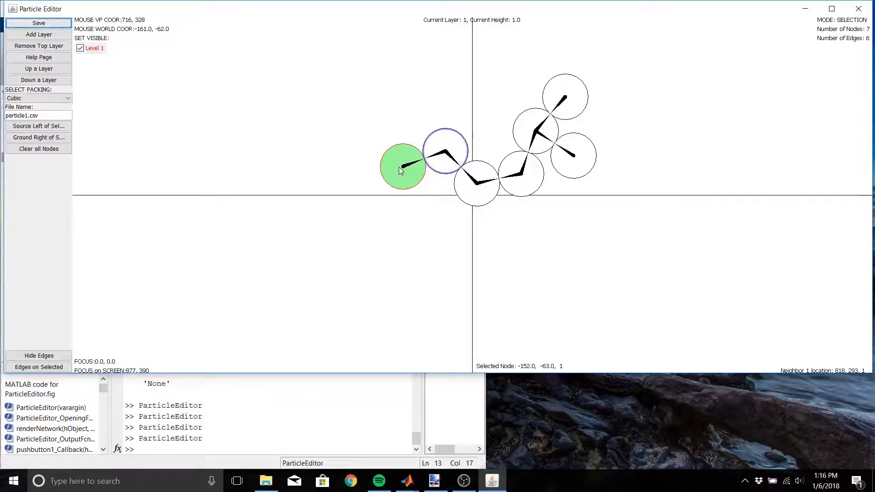
pyautogui.click(399, 169)
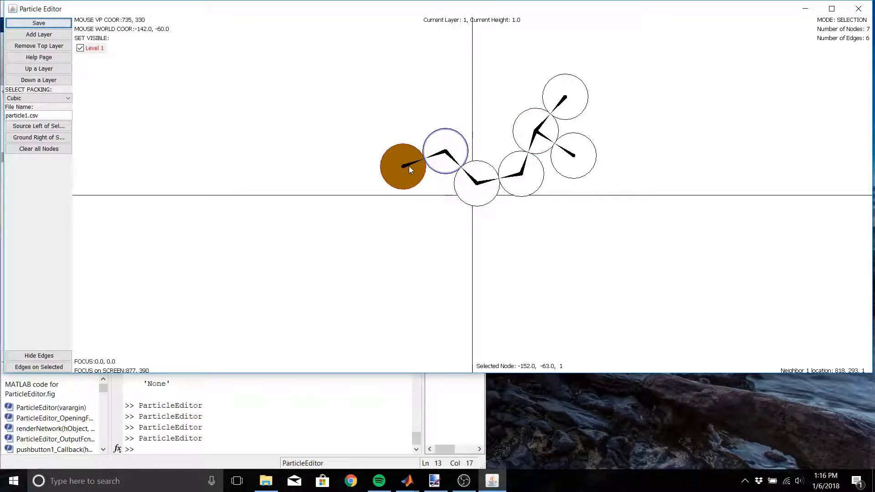
pyautogui.click(583, 84)
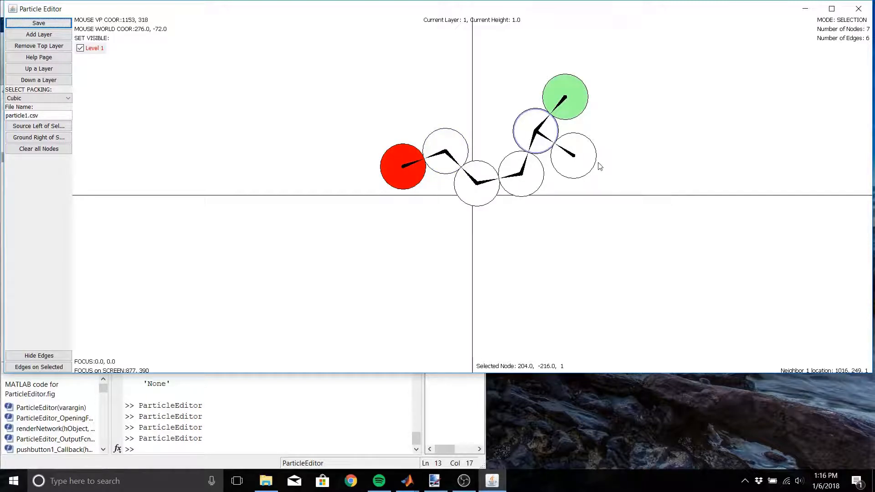
pyautogui.click(593, 164)
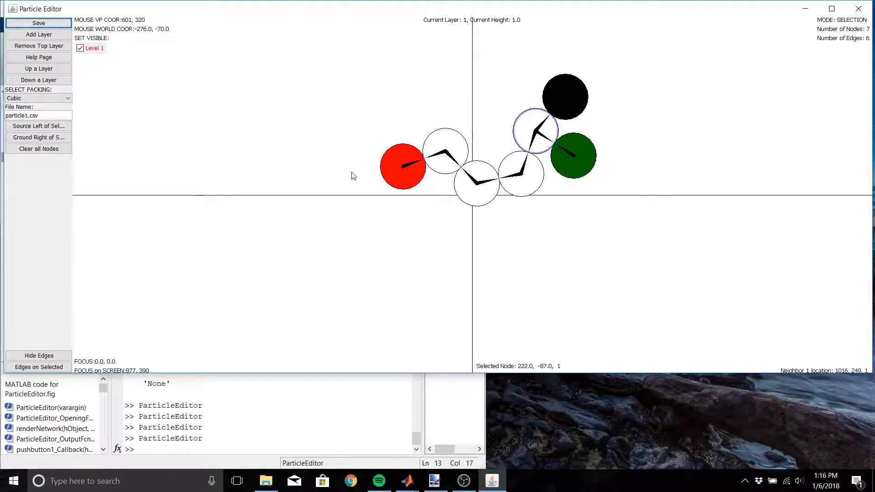
# Step: Arrange Particle Editor beside Topology_Example_Large.png in paint.net and enlarge its window to nearly full screen height
pyautogui.moveTo(526, 4); pyautogui.dragTo(874, 0)
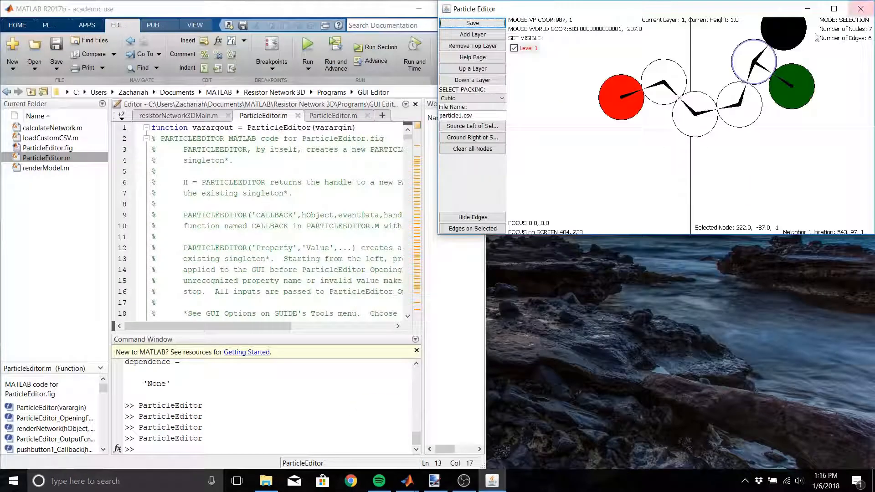
pyautogui.click(435, 481)
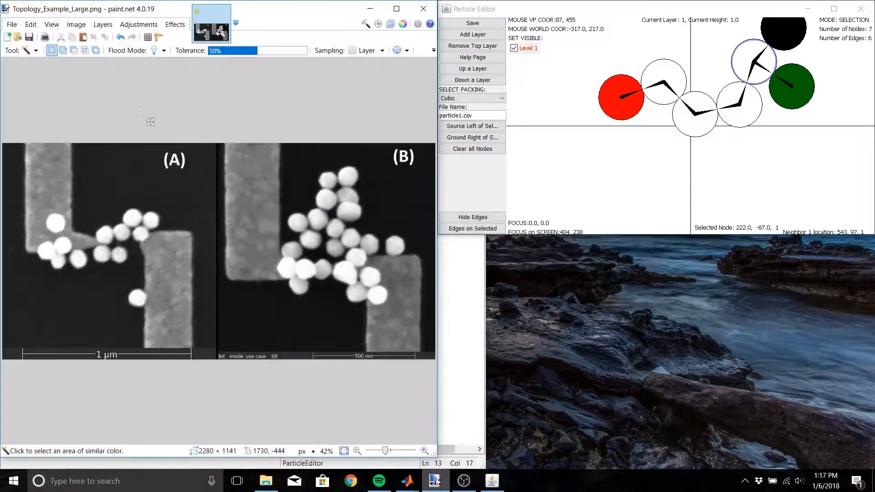
pyautogui.moveTo(688, 234); pyautogui.dragTo(639, 450)
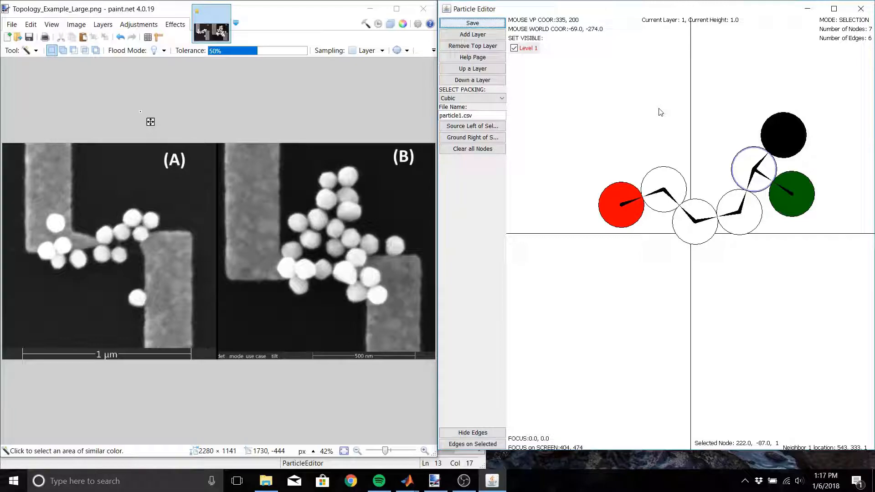
# Step: Delete all seven particles one by one in Particle Editor and return to editor mode
pyautogui.click(781, 144)
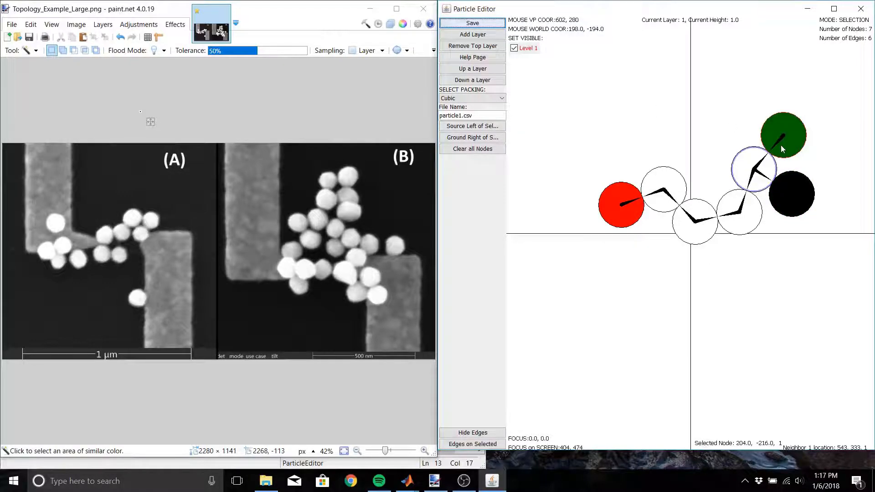
pyautogui.press('Delete')
pyautogui.click(788, 192)
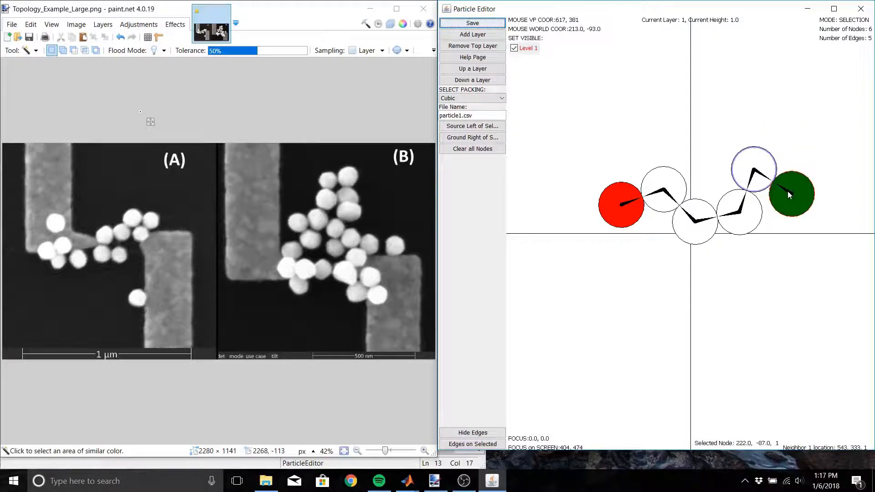
pyautogui.press('Delete')
pyautogui.click(769, 170)
pyautogui.press('Delete')
pyautogui.click(755, 208)
pyautogui.press('Delete')
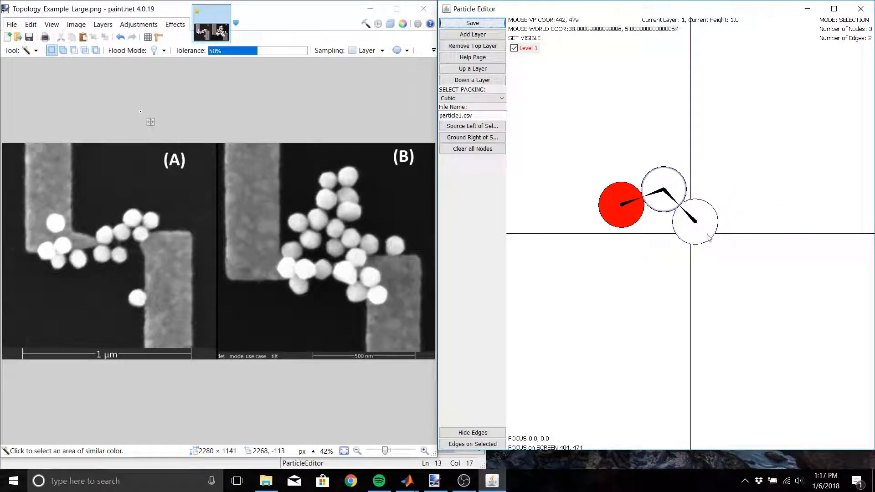
pyautogui.click(697, 220)
pyautogui.press('Delete')
pyautogui.click(678, 196)
pyautogui.press('Delete')
pyautogui.click(622, 221)
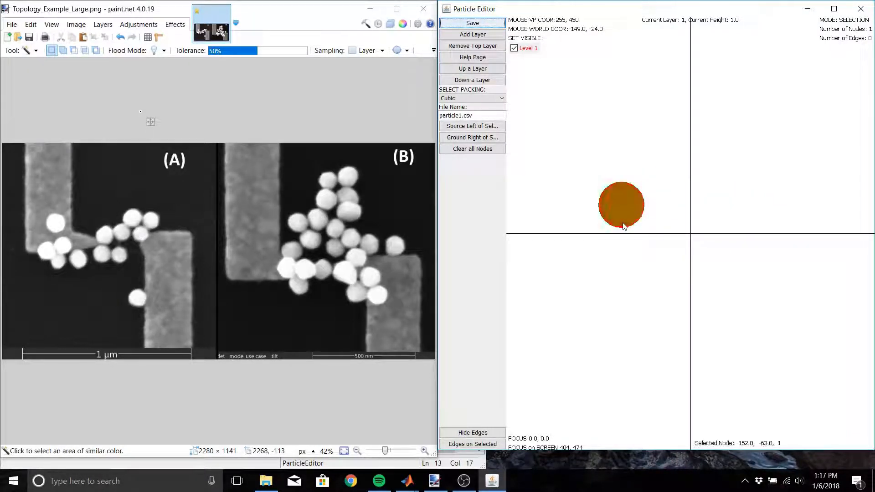
pyautogui.press('Delete')
pyautogui.press('e')
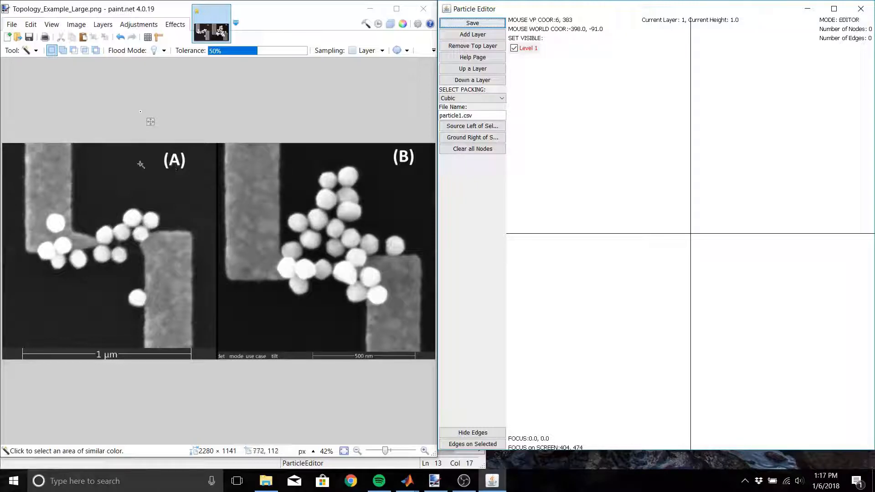
# Step: In paint.net, draw a rectangular selection over image (A), replacing it with one around the particle cluster bridging the electrodes
pyautogui.press('s')
pyautogui.moveTo(21, 146)
pyautogui.mouseDown()
pyautogui.moveTo(266, 320)
pyautogui.moveTo(221, 353)
pyautogui.mouseUp()
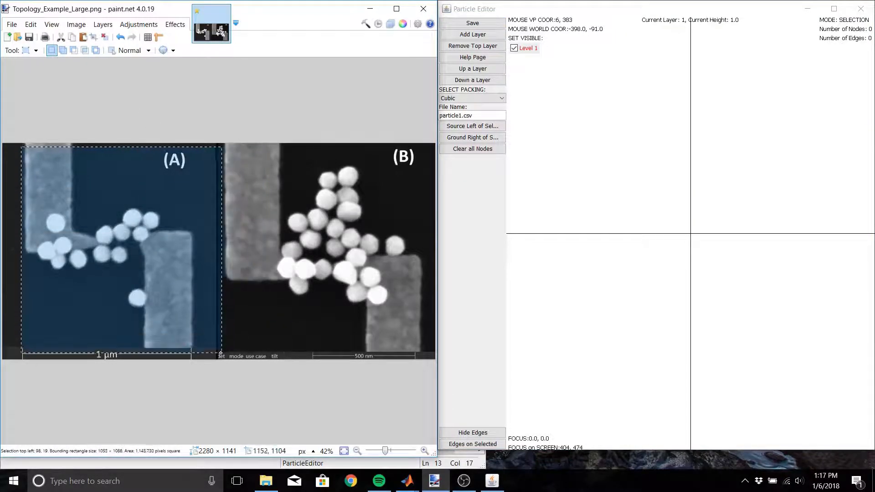
pyautogui.moveTo(95, 196); pyautogui.dragTo(176, 276)
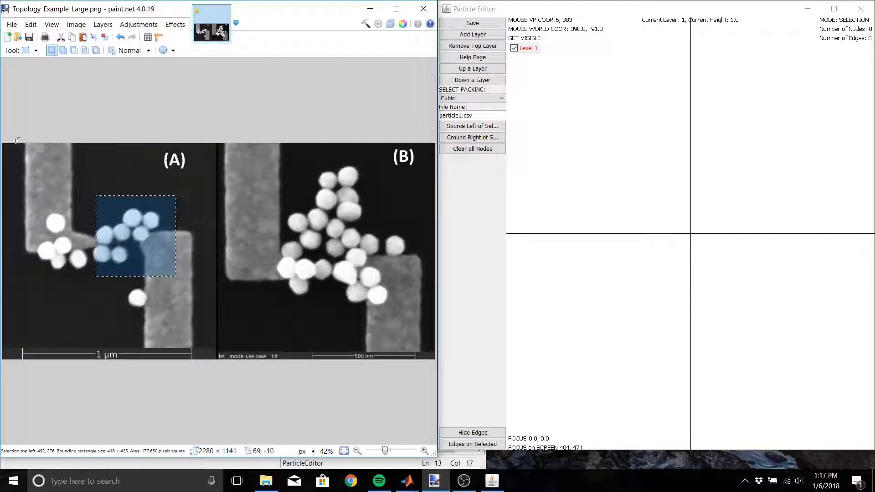
# Step: In paint.net's image (A), outline both electrodes, the two particles touching the first electrode, and the particle touching the second with successive rectangular selections
pyautogui.moveTo(17, 143); pyautogui.dragTo(111, 298)
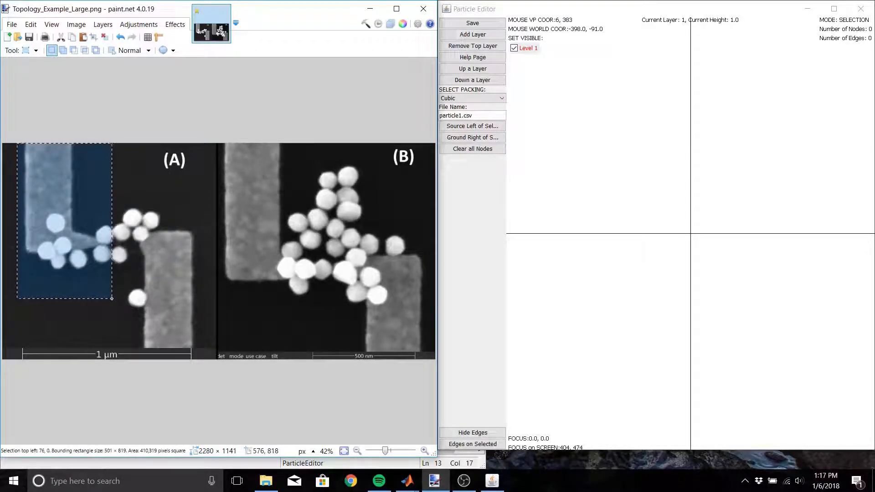
pyautogui.moveTo(129, 223); pyautogui.dragTo(202, 378)
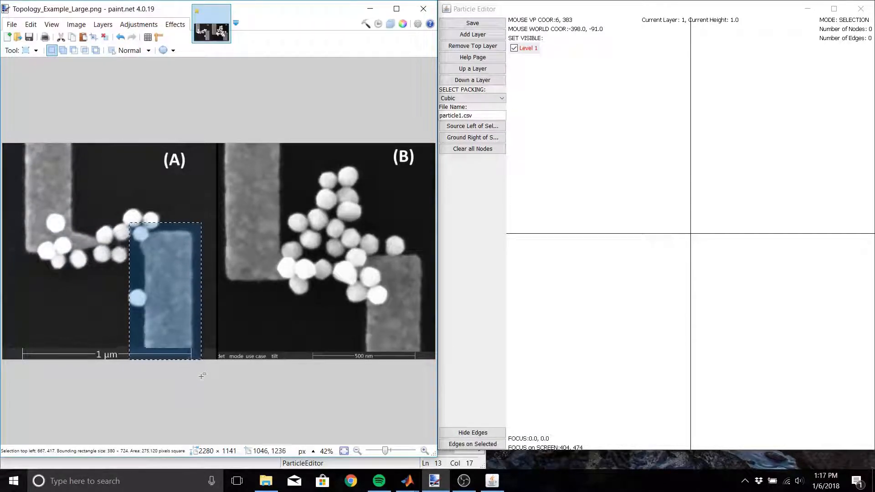
pyautogui.moveTo(85, 208); pyautogui.dragTo(115, 268)
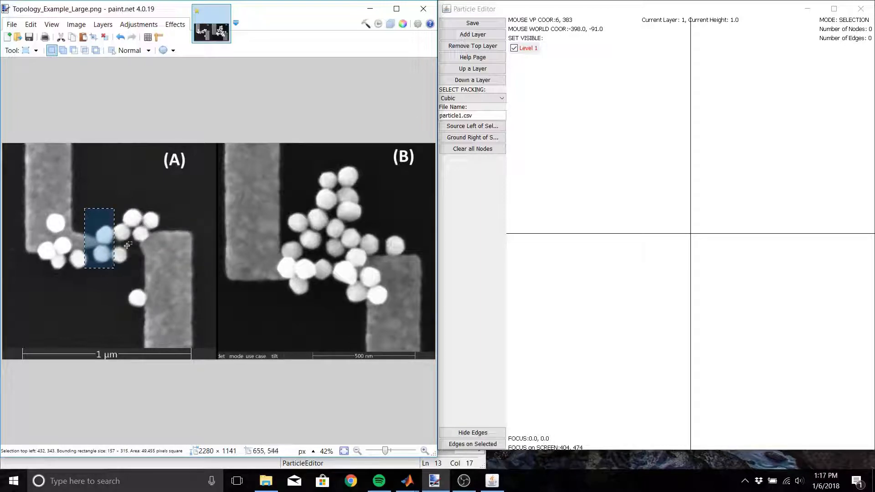
pyautogui.moveTo(132, 224); pyautogui.dragTo(153, 254)
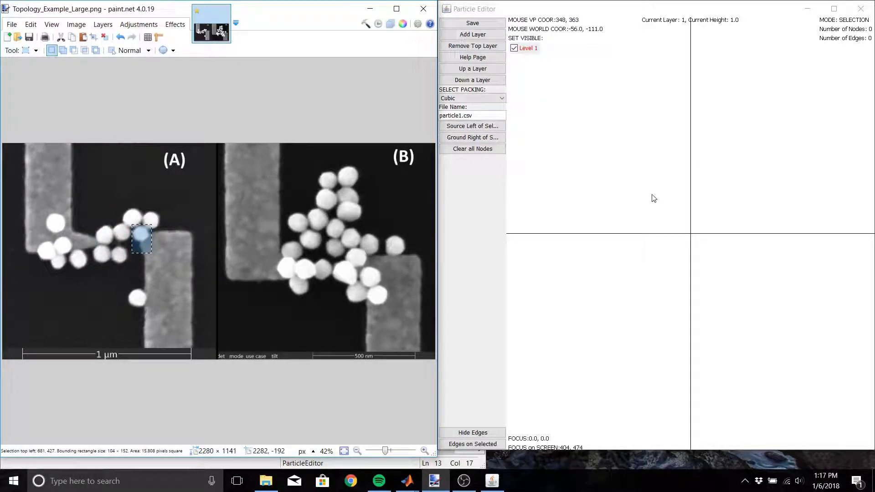
# Step: Switch to Particle Editor and, in editor mode, place seven touching particles that reproduce the cluster bridging the electrodes in image (A)
pyautogui.click(615, 169)
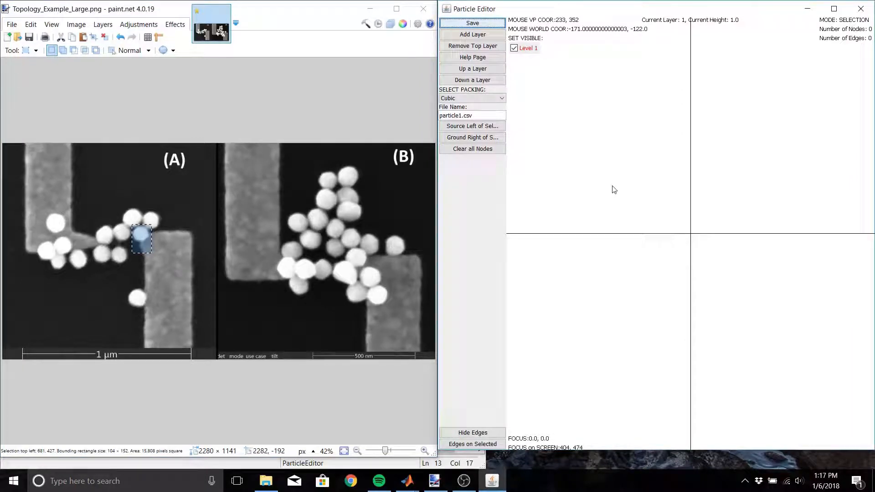
pyautogui.press('e')
pyautogui.click(614, 214)
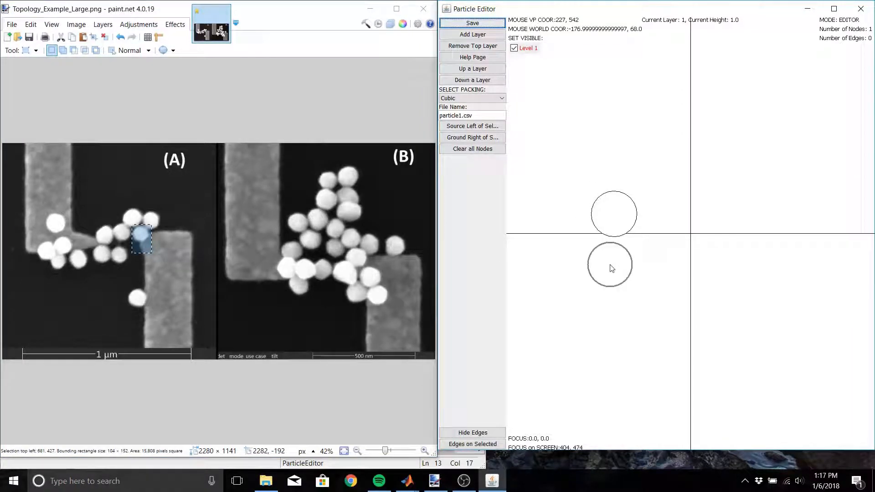
pyautogui.click(612, 268)
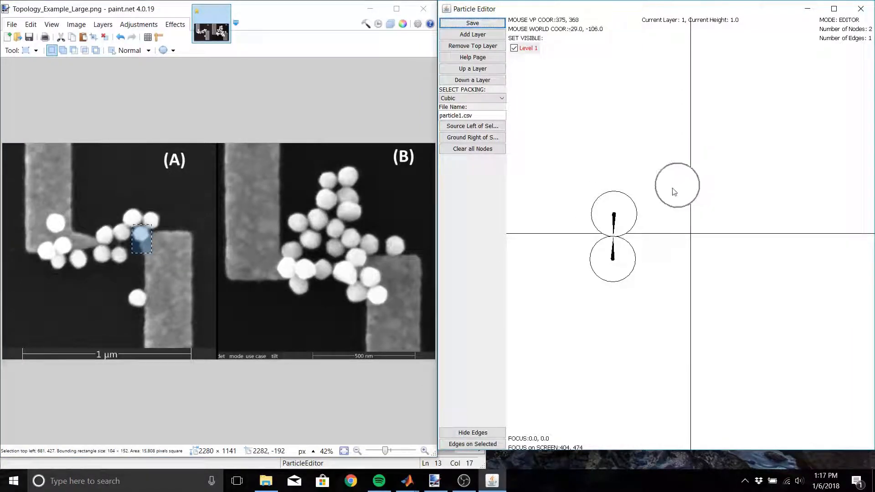
pyautogui.click(655, 270)
pyautogui.click(655, 193)
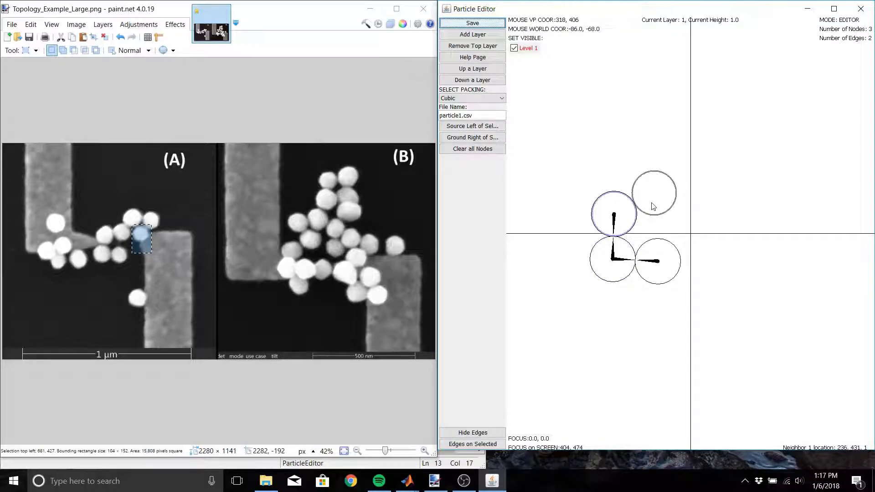
pyautogui.click(688, 165)
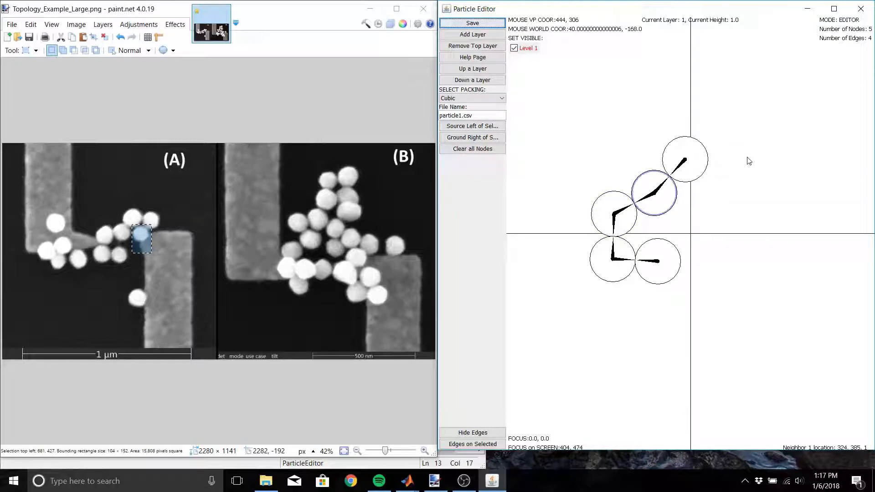
pyautogui.click(730, 151)
pyautogui.click(717, 194)
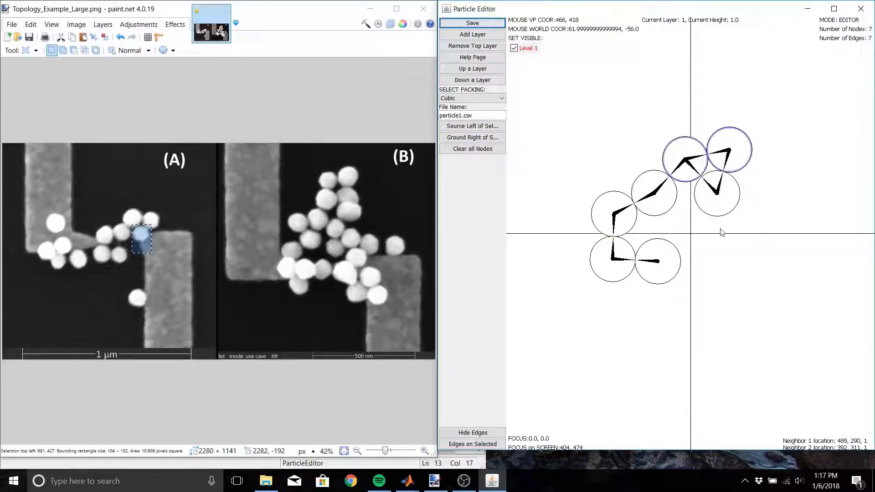
# Step: In selection mode, mark the particle touching the second electrode as ground and the two stacked leftmost particles as sources
pyautogui.click(719, 208)
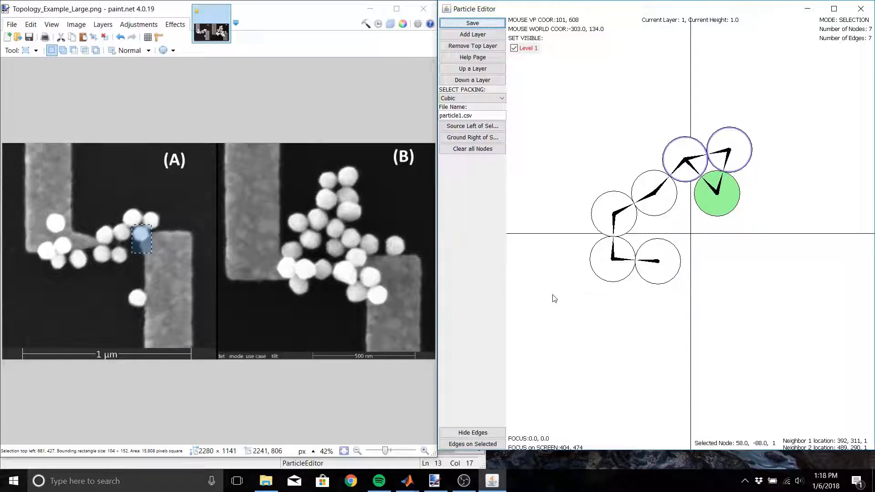
pyautogui.click(605, 215)
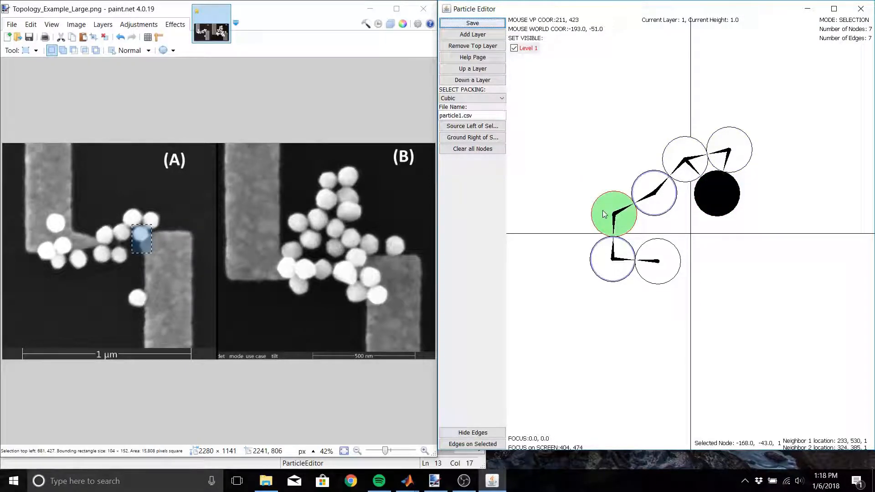
pyautogui.press('s')
pyautogui.click(603, 266)
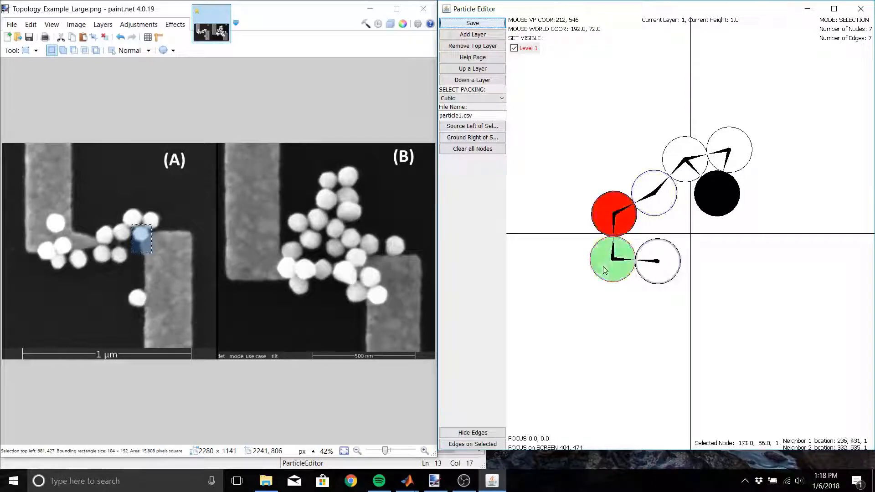
pyautogui.press('s')
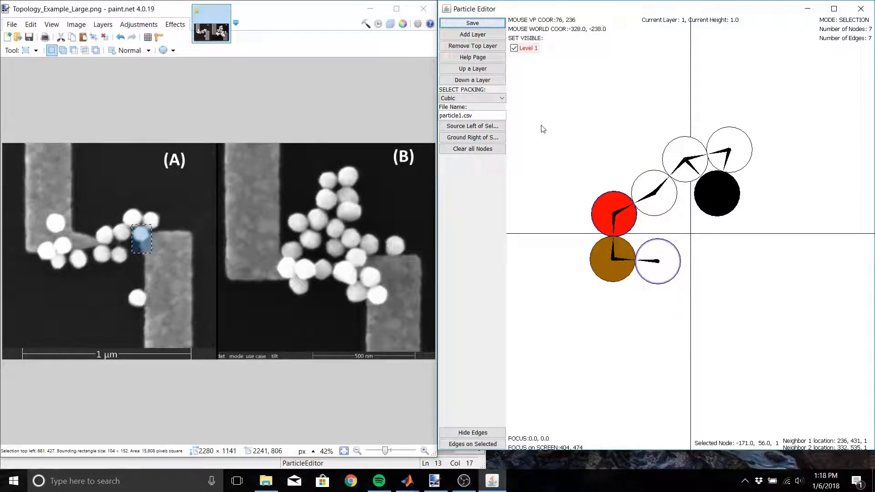
# Step: Save the particle model to the Desktop as semA.csv, replacing the existing file
pyautogui.click(471, 25)
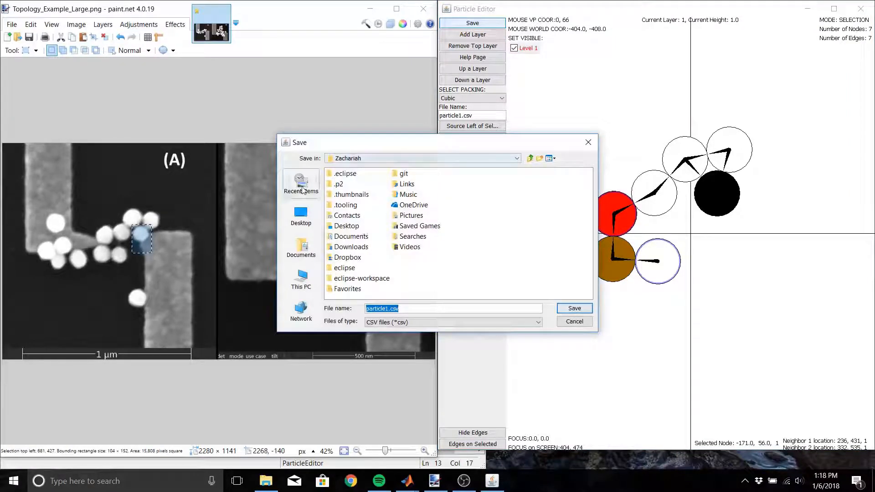
pyautogui.click(303, 220)
pyautogui.click(342, 237)
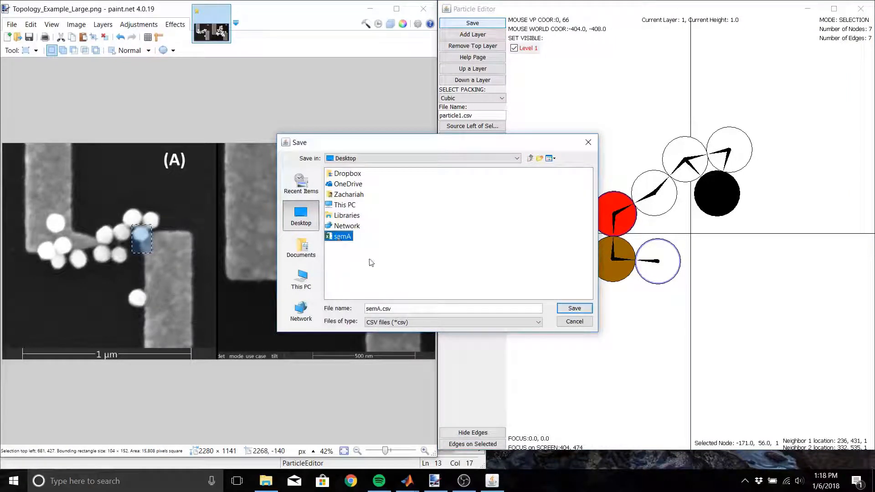
pyautogui.click(568, 310)
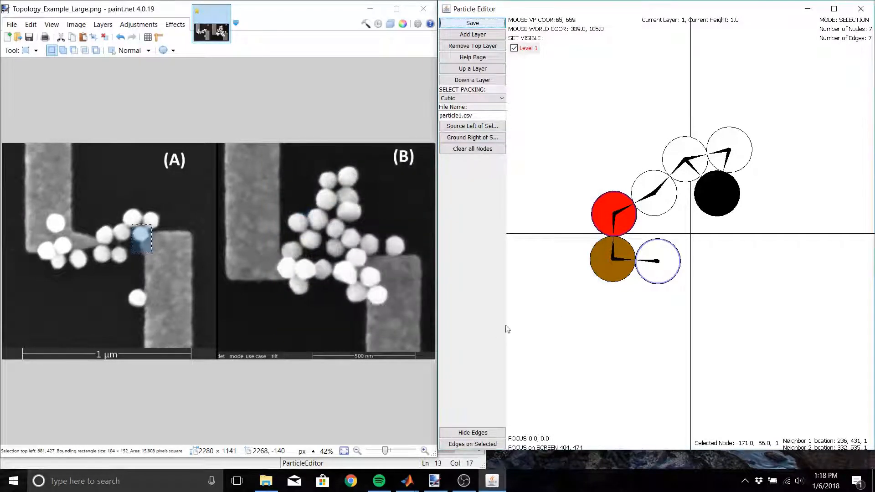
# Step: Switch to the MATLAB ParticleEditor window and load semA.csv from the Desktop as the model
pyautogui.moveTo(461, 481)
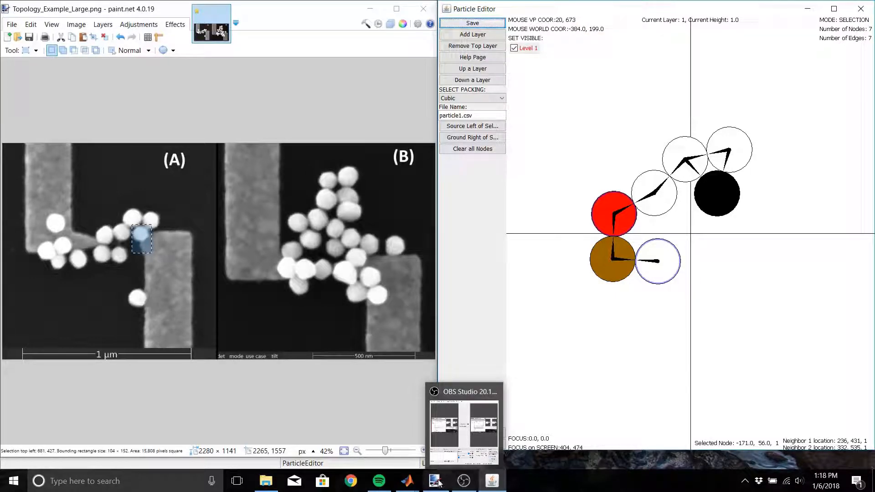
pyautogui.moveTo(408, 480)
pyautogui.click(430, 441)
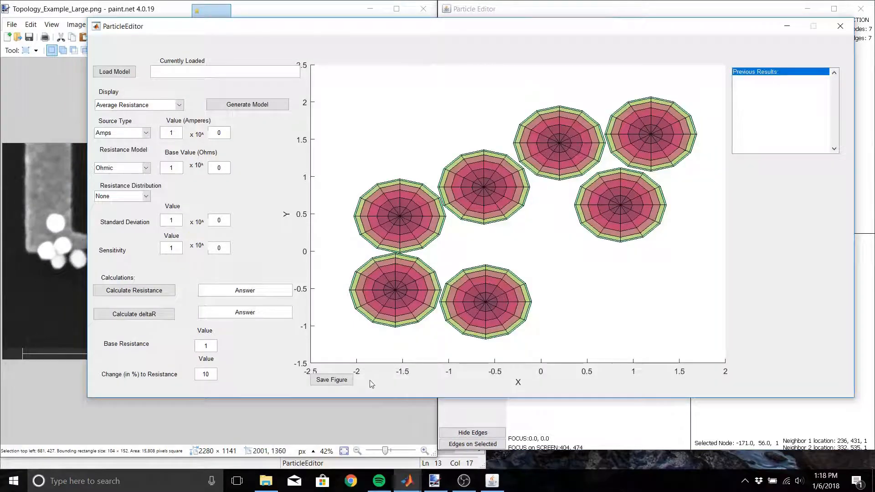
pyautogui.click(115, 72)
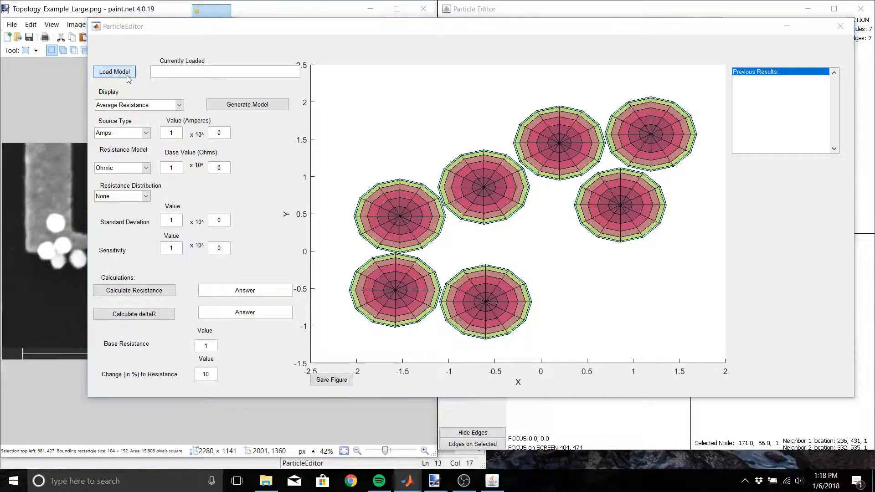
pyautogui.scroll(4, 139, 137)
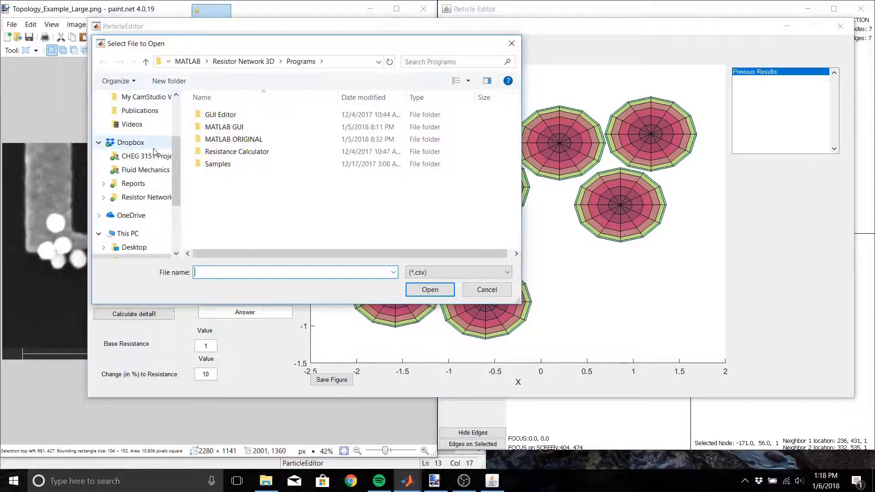
pyautogui.click(135, 120)
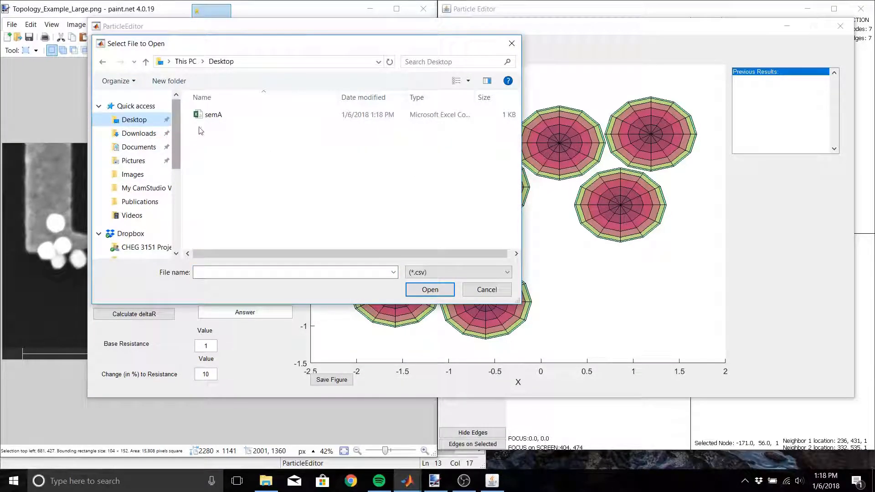
pyautogui.click(213, 114)
pyautogui.click(430, 290)
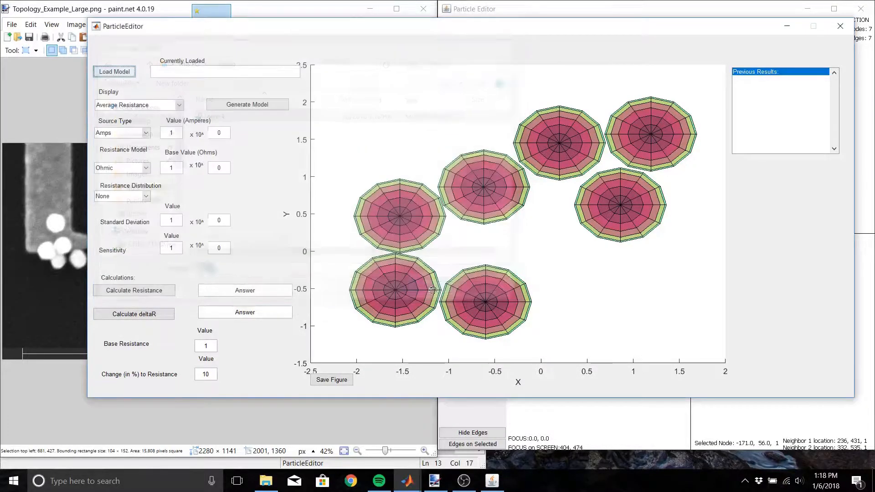
# Step: Generate the 3D plot of the loaded semA.csv model and calculate the network's resistance
pyautogui.moveTo(515, 256)
pyautogui.mouseDown()
pyautogui.moveTo(536, 231)
pyautogui.moveTo(554, 271)
pyautogui.moveTo(485, 242)
pyautogui.moveTo(492, 228)
pyautogui.moveTo(499, 248)
pyautogui.moveTo(522, 249)
pyautogui.mouseUp()
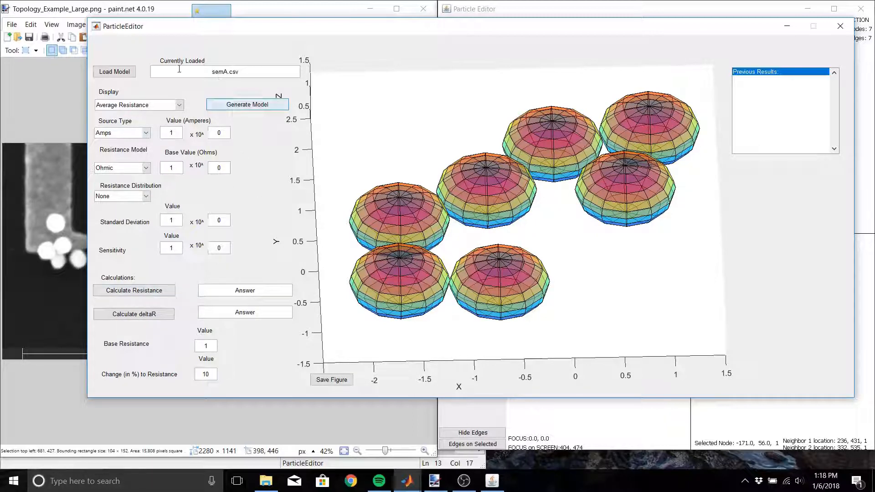
pyautogui.click(161, 297)
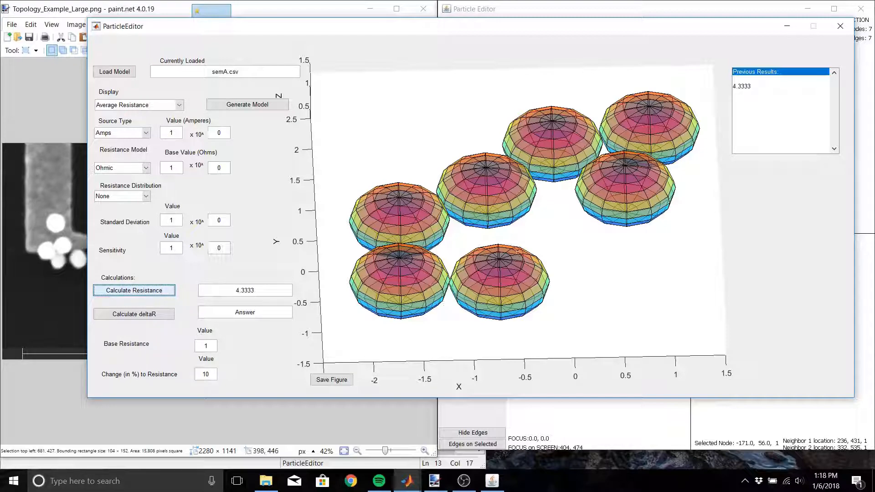
pyautogui.moveTo(597, 193); pyautogui.dragTo(600, 239)
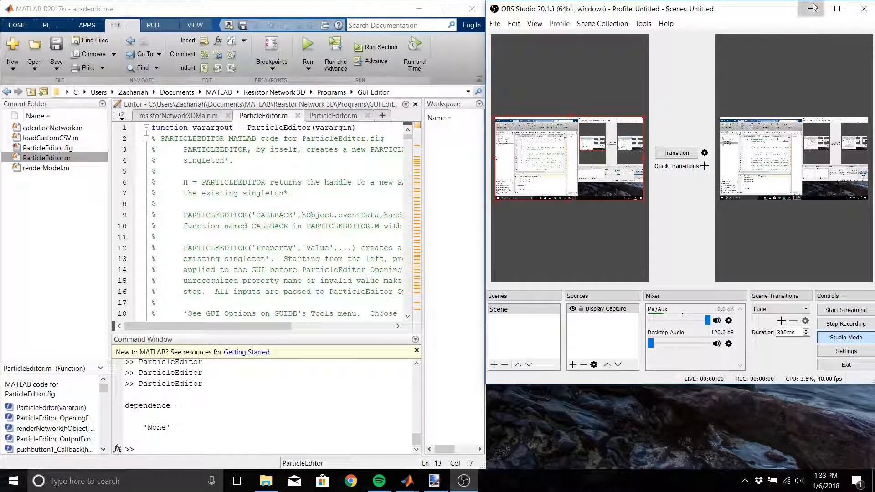
# Step: Minimize OBS Studio and launch Particle Editor from its desktop shortcut
pyautogui.click(811, 8)
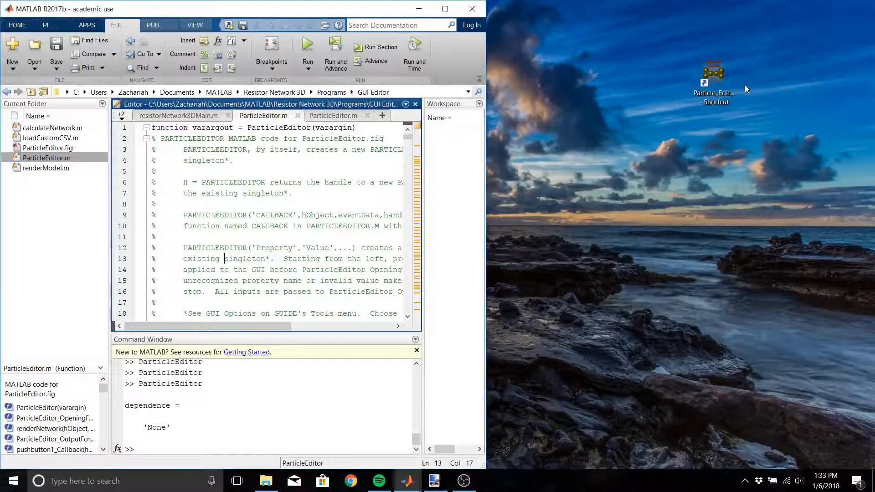
pyautogui.click(730, 88)
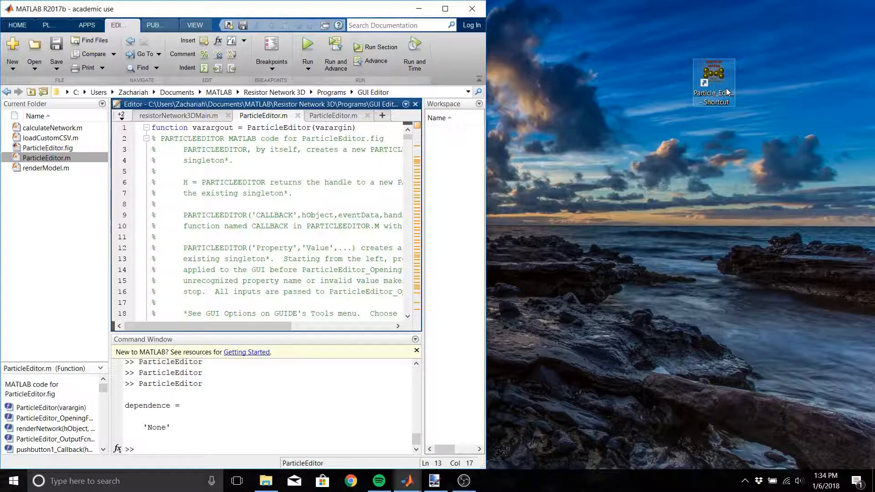
pyautogui.click(725, 77)
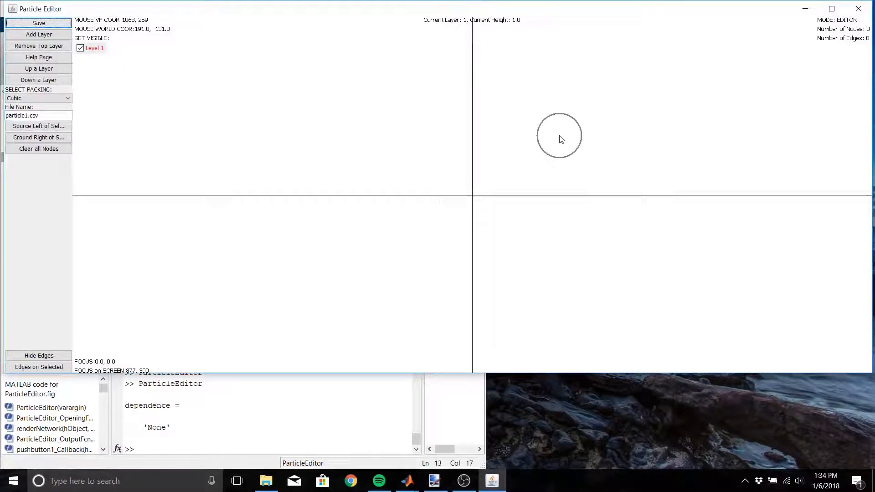
# Step: Place two touching particles side by side near the origin in editor mode
pyautogui.moveTo(561, 140); pyautogui.dragTo(405, 179)
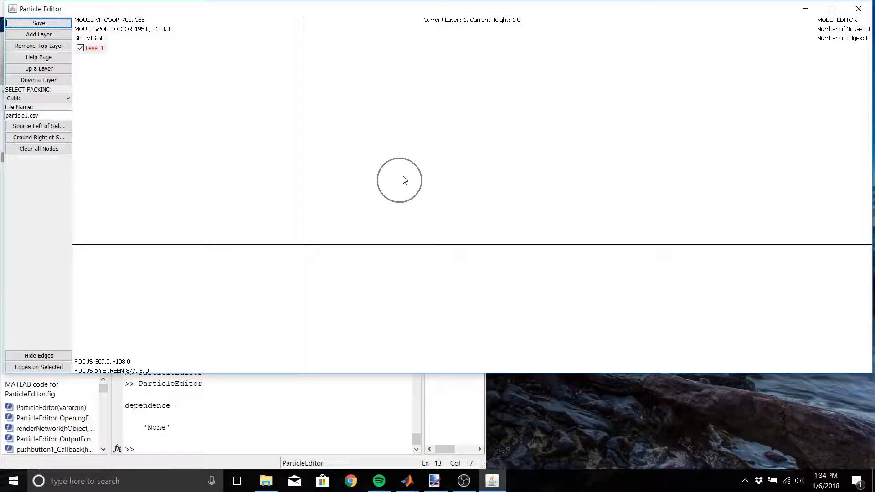
pyautogui.moveTo(404, 177); pyautogui.dragTo(501, 138)
pyautogui.click(393, 203)
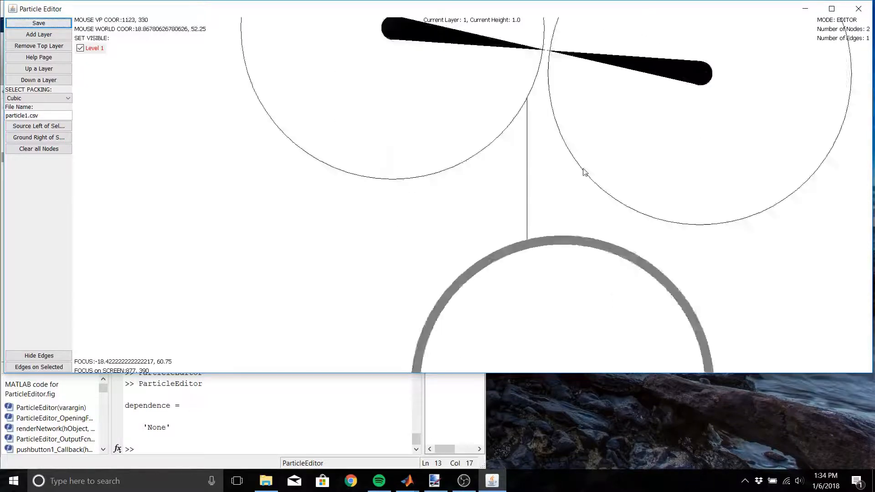
pyautogui.scroll(1, 581, 171)
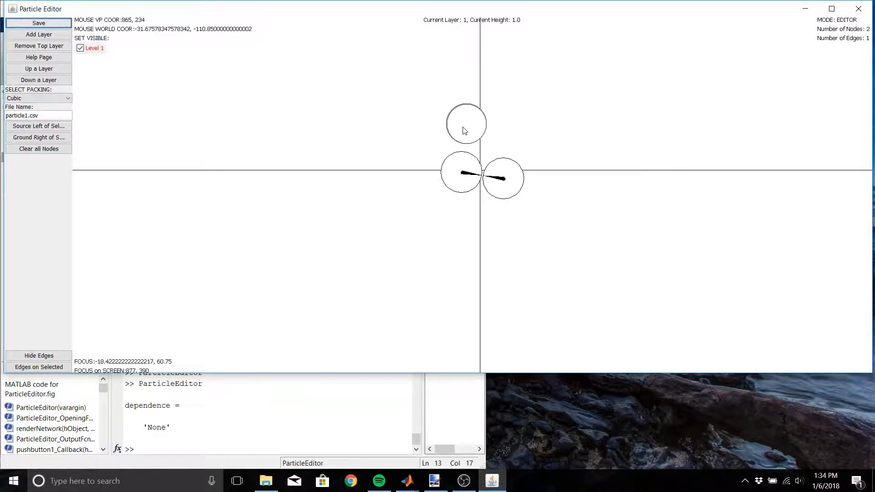
# Step: Toggle the help page on and off, leaving it open to review the keyboard commands and edge colour notes
pyautogui.click(37, 59)
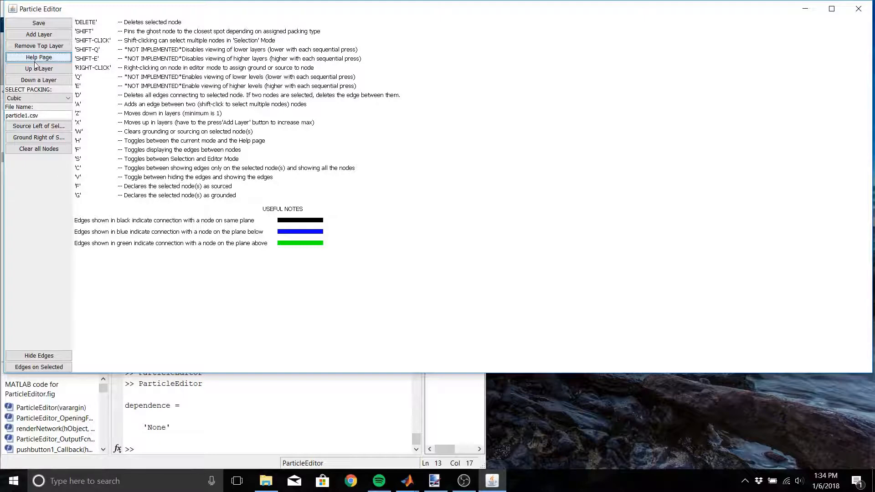
pyautogui.click(35, 61)
pyautogui.click(35, 62)
pyautogui.click(35, 61)
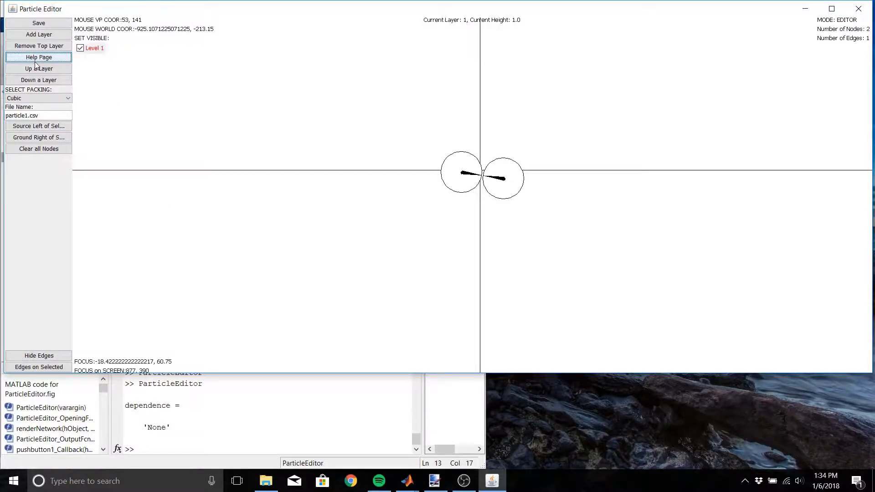
pyautogui.click(35, 62)
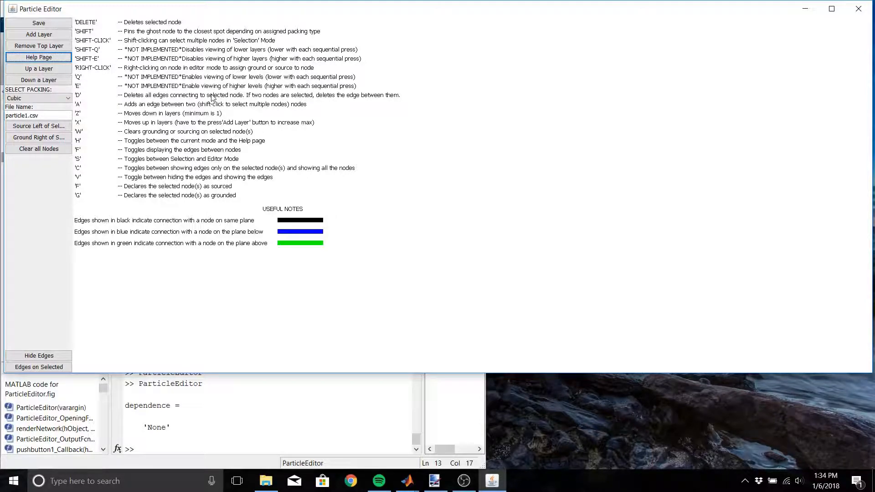
# Step: Close the help page and delete both particles near the origin
pyautogui.press('h')
pyautogui.click(464, 183)
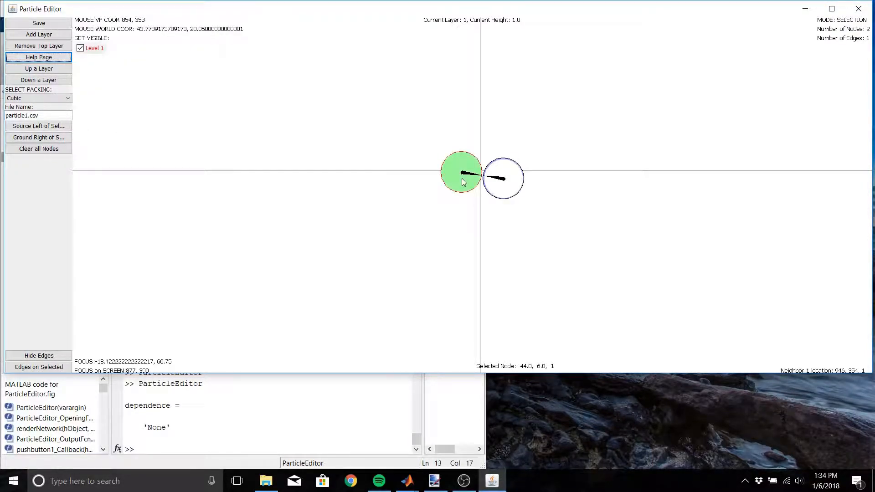
pyautogui.press('d')
pyautogui.click(490, 183)
pyautogui.press('d')
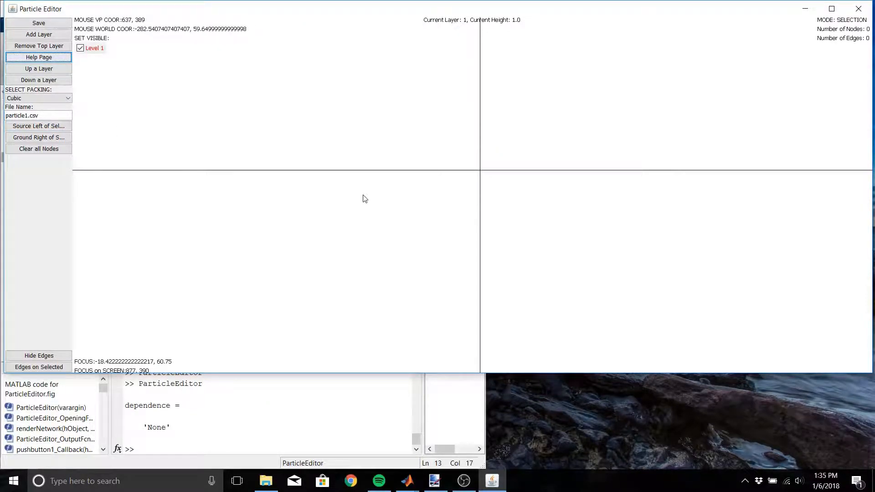
# Step: Place nine particles in editor mode as a 3×3 grid with cubic packing, including one centred on the origin
pyautogui.press('e')
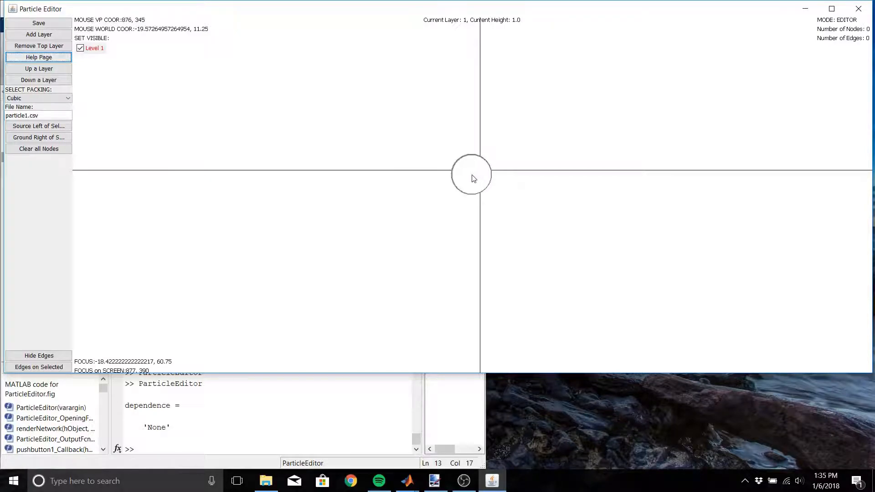
pyautogui.click(473, 176)
pyautogui.click(484, 145)
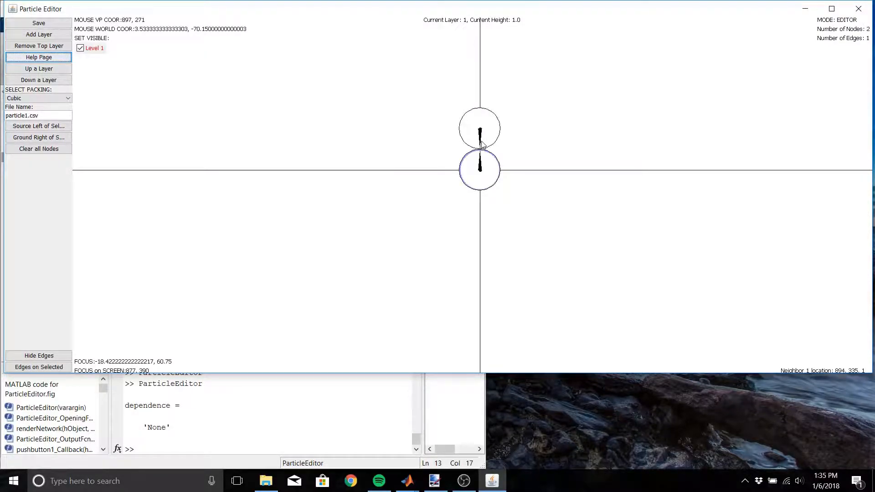
pyautogui.click(521, 141)
pyautogui.click(520, 182)
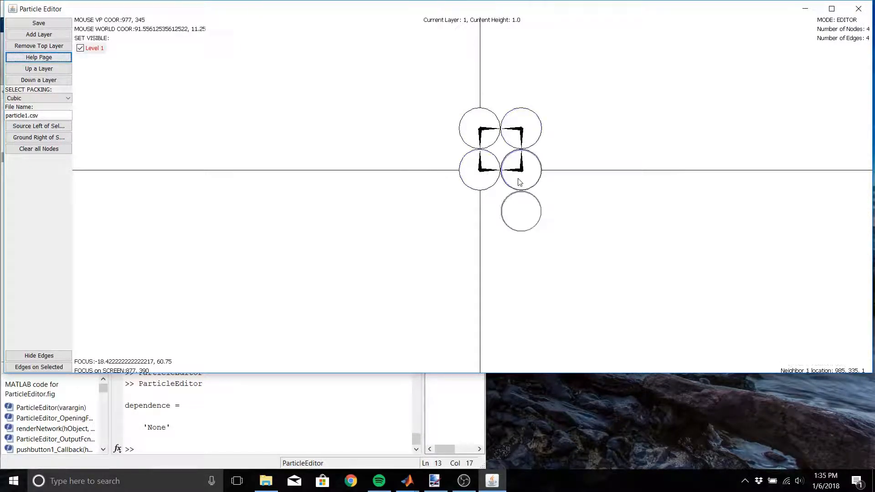
pyautogui.click(479, 200)
pyautogui.click(519, 204)
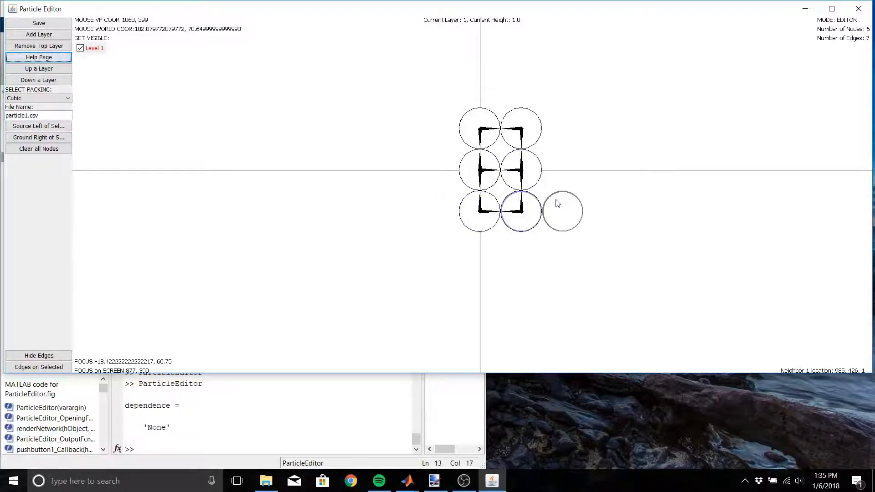
pyautogui.click(558, 204)
pyautogui.click(562, 175)
pyautogui.click(562, 145)
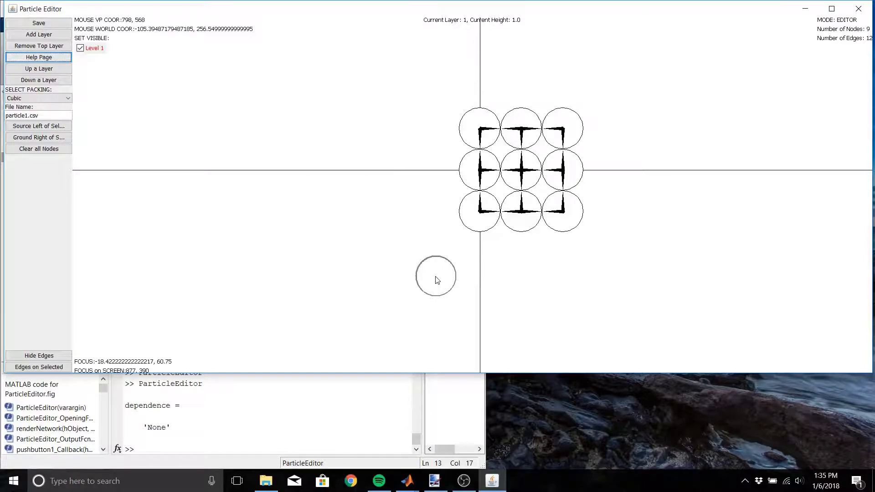
# Step: Delete all nine particles of the cubic grid one at a time in selection mode
pyautogui.press('s')
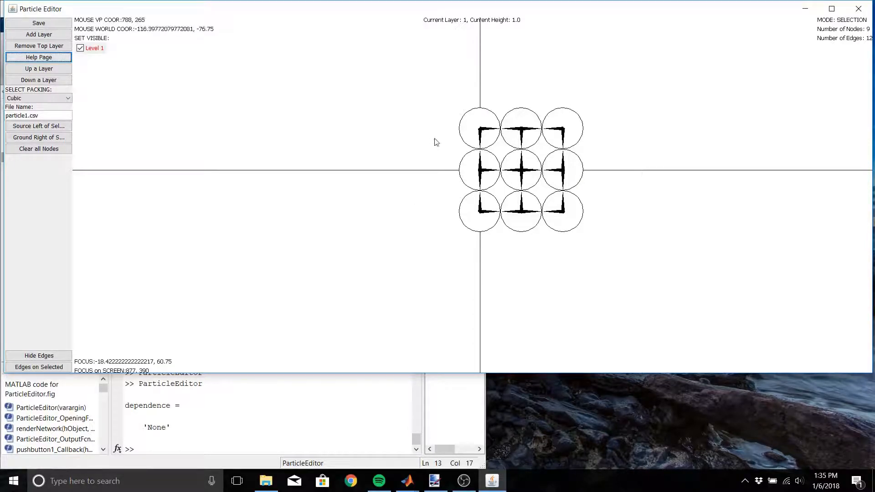
pyautogui.click(472, 134)
pyautogui.press('Delete')
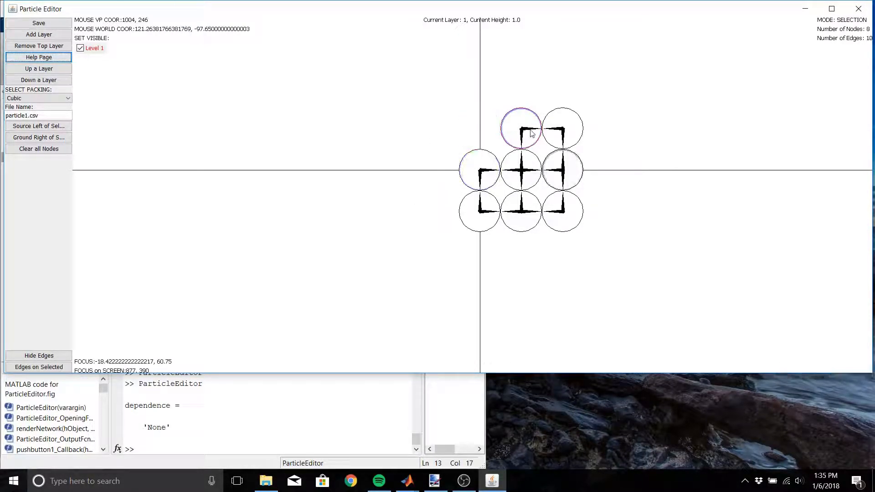
pyautogui.click(530, 131)
pyautogui.press('Delete')
pyautogui.click(562, 132)
pyautogui.press('Delete')
pyautogui.click(563, 166)
pyautogui.press('Delete')
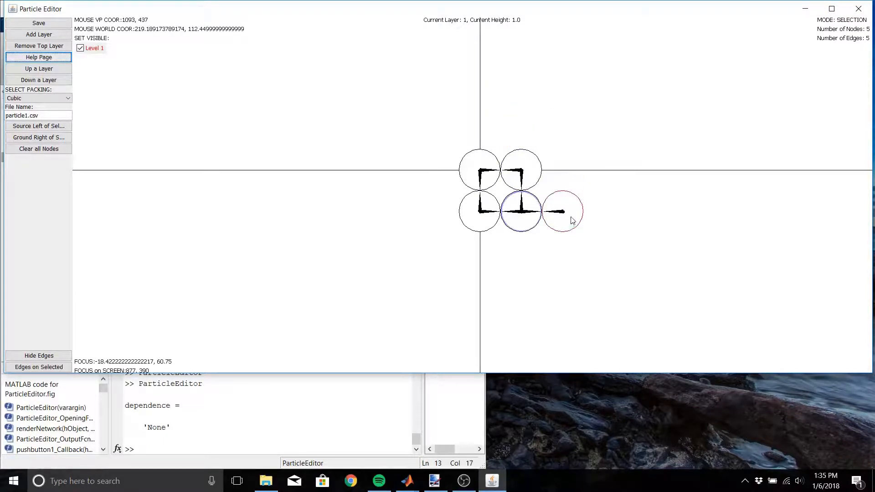
pyautogui.click(572, 221)
pyautogui.press('Delete')
pyautogui.click(527, 216)
pyautogui.press('Delete')
pyautogui.click(529, 182)
pyautogui.press('Delete')
pyautogui.click(488, 177)
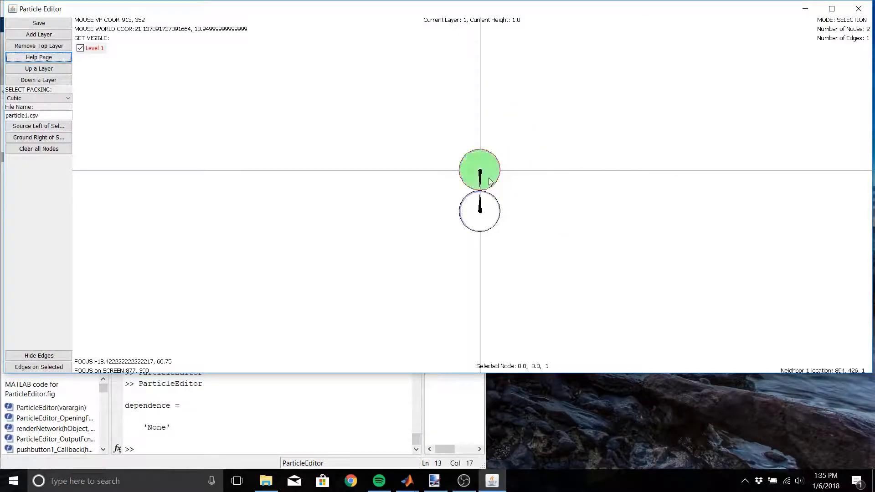
pyautogui.press('Delete')
pyautogui.click(490, 209)
pyautogui.press('Delete')
# Step: Set the packing to BCC and switch to editor mode
pyautogui.click(68, 98)
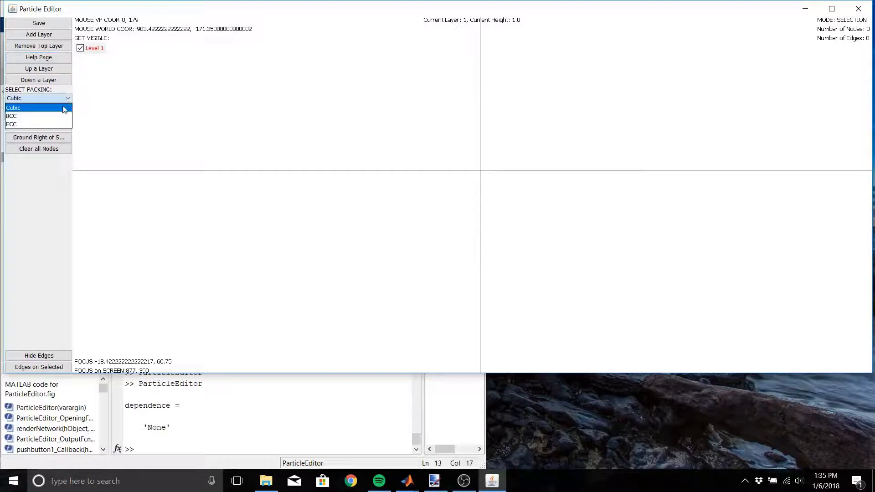
pyautogui.click(46, 113)
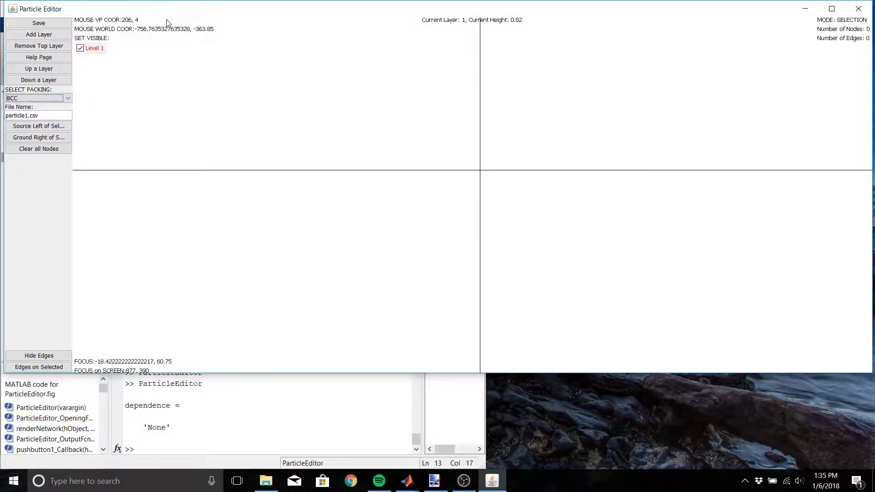
pyautogui.press('e')
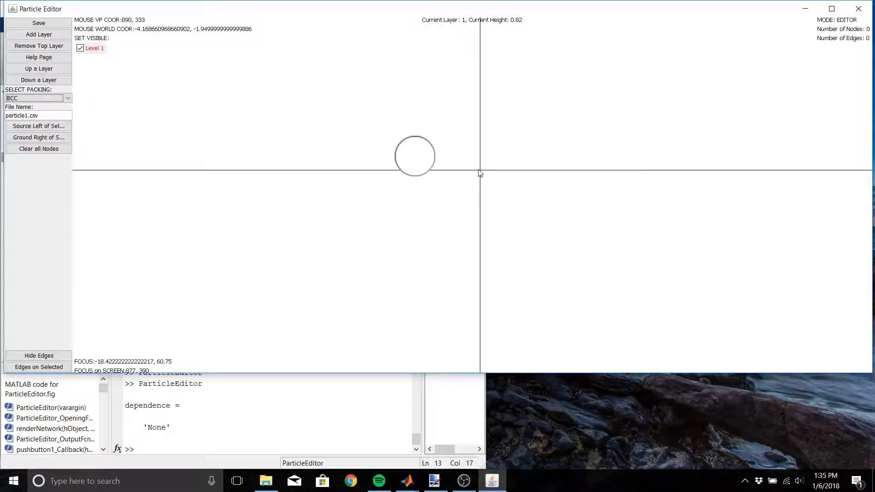
# Step: Place ten closely packed particles in three staggered columns of three, four and three, starting at the origin
pyautogui.click(481, 182)
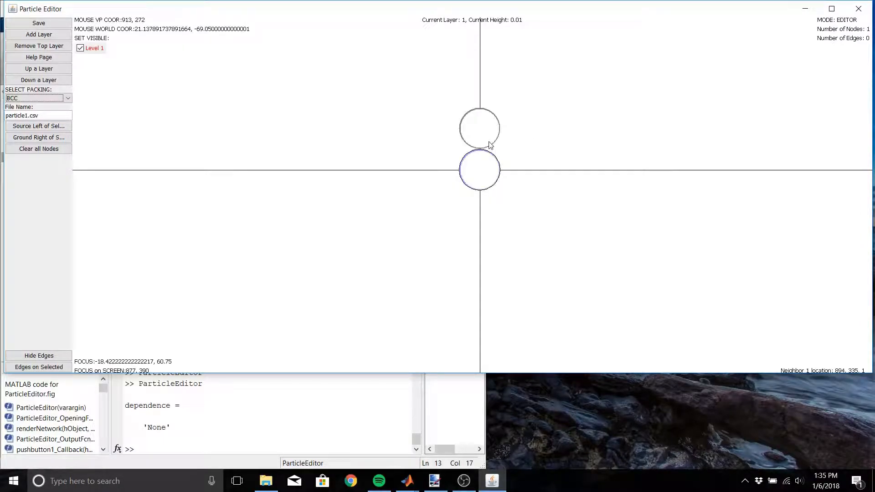
pyautogui.click(480, 135)
pyautogui.click(481, 92)
pyautogui.click(519, 98)
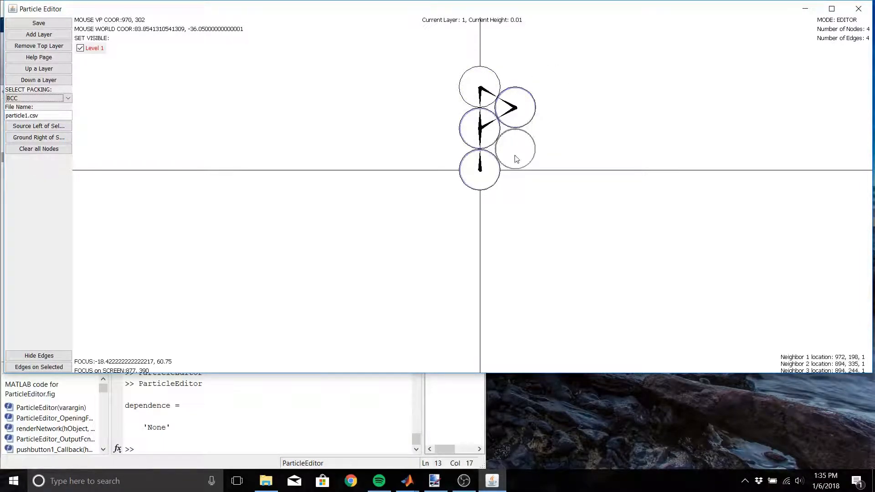
pyautogui.click(519, 145)
pyautogui.click(554, 129)
pyautogui.click(545, 87)
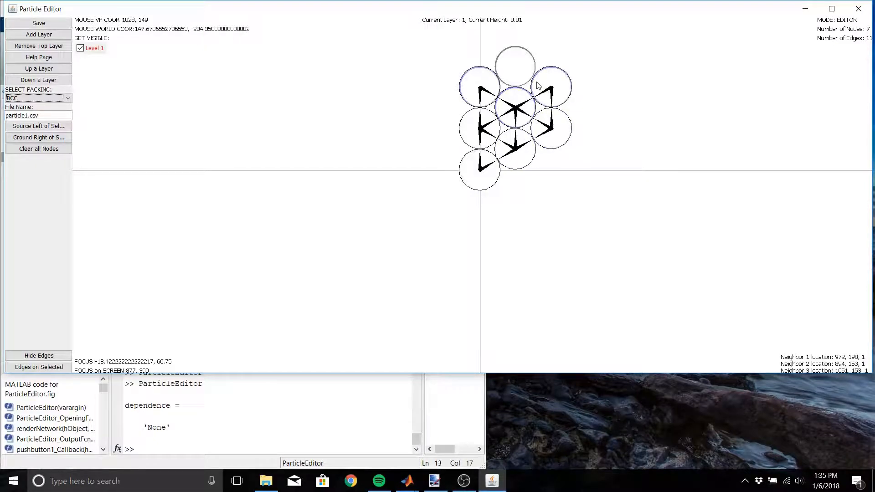
pyautogui.click(528, 85)
pyautogui.click(551, 173)
pyautogui.click(522, 196)
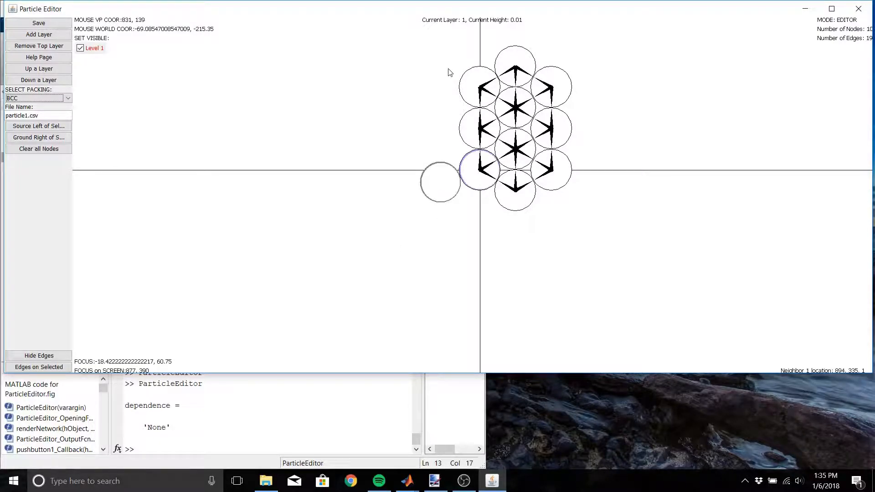
# Step: Delete all ten staggered particles one at a time in selection mode
pyautogui.click(515, 77)
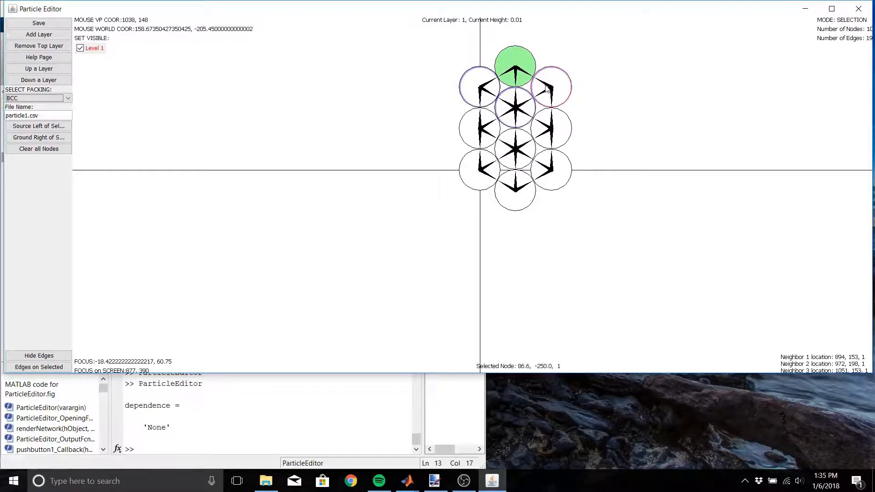
pyautogui.press('Delete')
pyautogui.click(555, 93)
pyautogui.press('Delete')
pyautogui.click(529, 111)
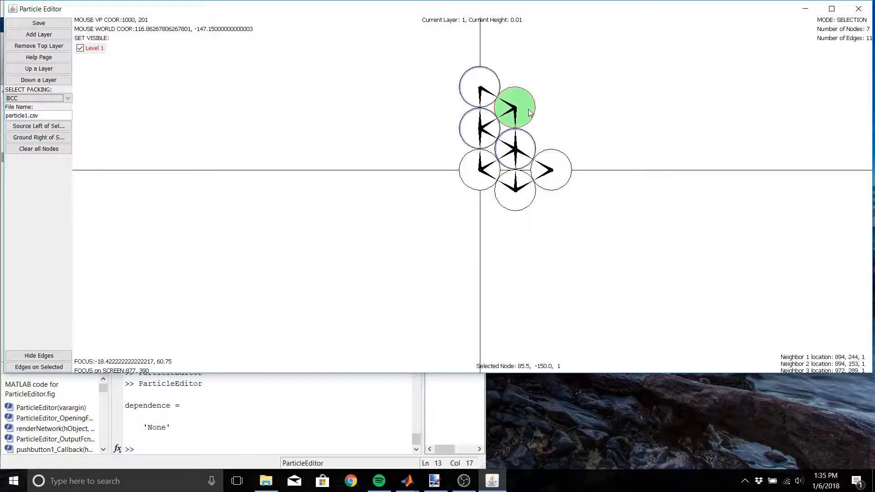
pyautogui.press('Delete')
pyautogui.click(488, 94)
pyautogui.press('Delete')
pyautogui.click(488, 126)
pyautogui.press('Delete')
pyautogui.click(509, 145)
pyautogui.press('Delete')
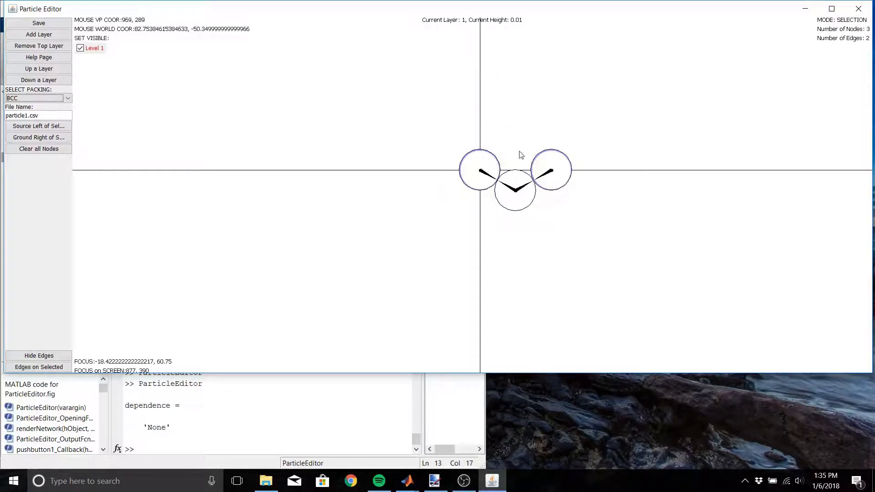
pyautogui.click(553, 176)
pyautogui.press('Delete')
pyautogui.click(511, 194)
pyautogui.press('Delete')
pyautogui.click(489, 180)
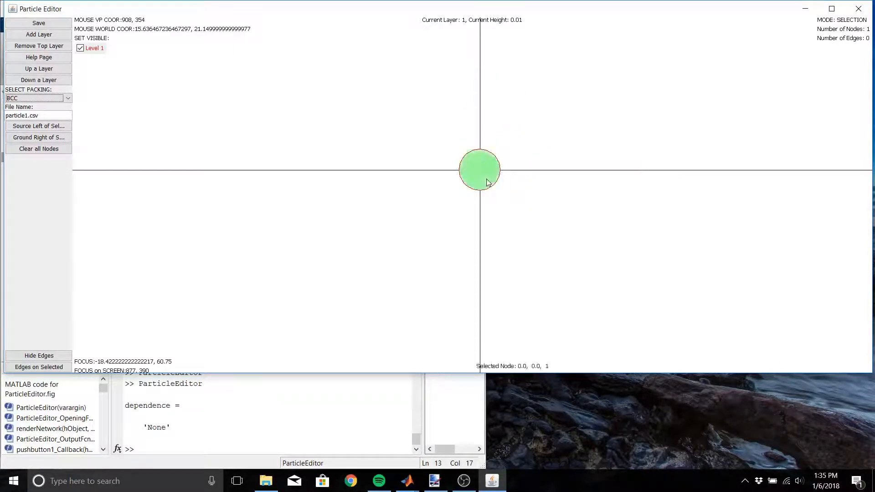
pyautogui.press('Delete')
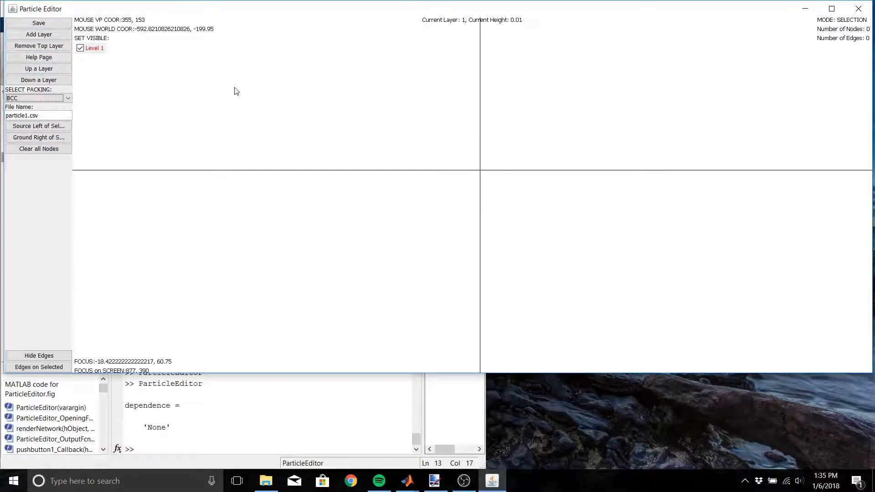
# Step: Check the help page, and place six particles in editor mode: three touching near the origin and three separate ones around them
pyautogui.press('h')
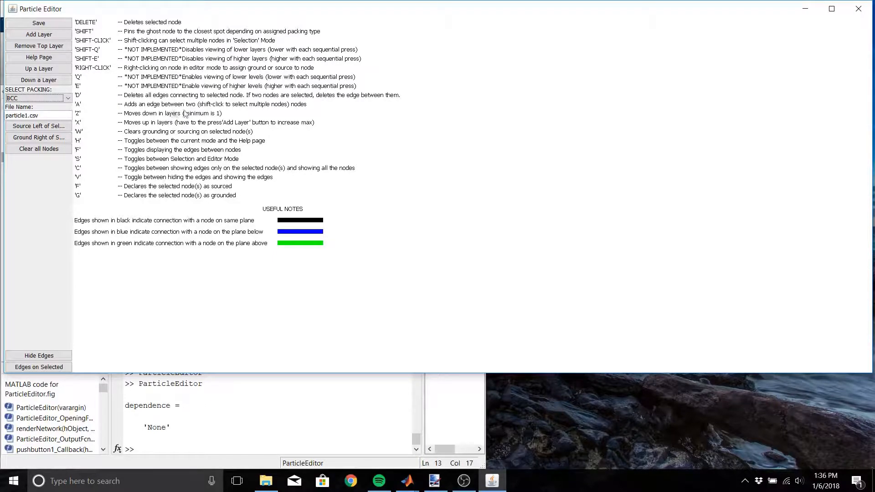
pyautogui.press('h')
pyautogui.click(449, 159)
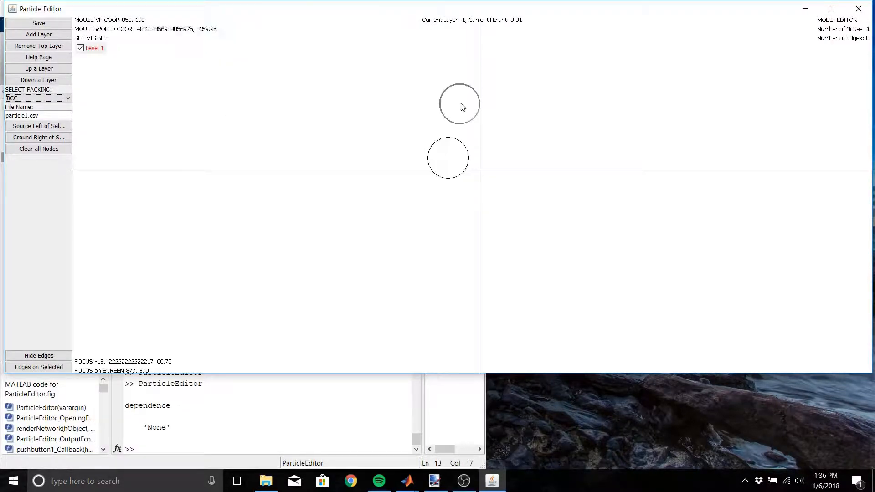
pyautogui.click(446, 118)
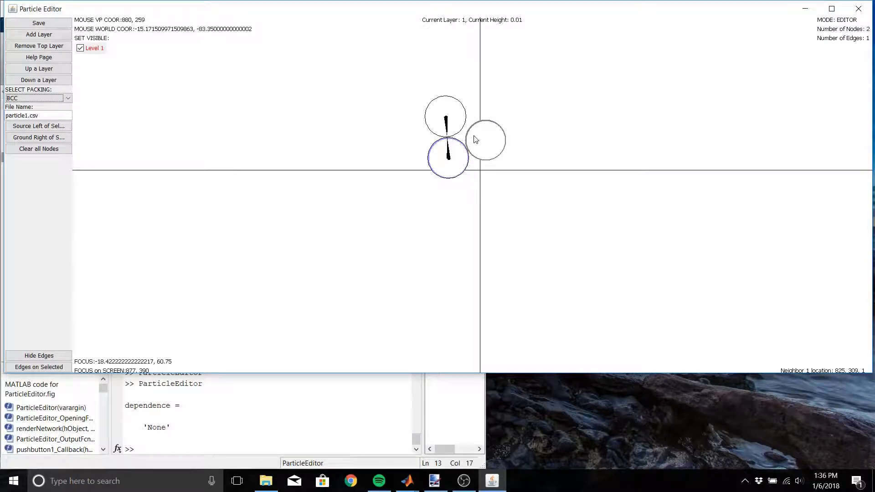
pyautogui.click(486, 142)
pyautogui.click(511, 83)
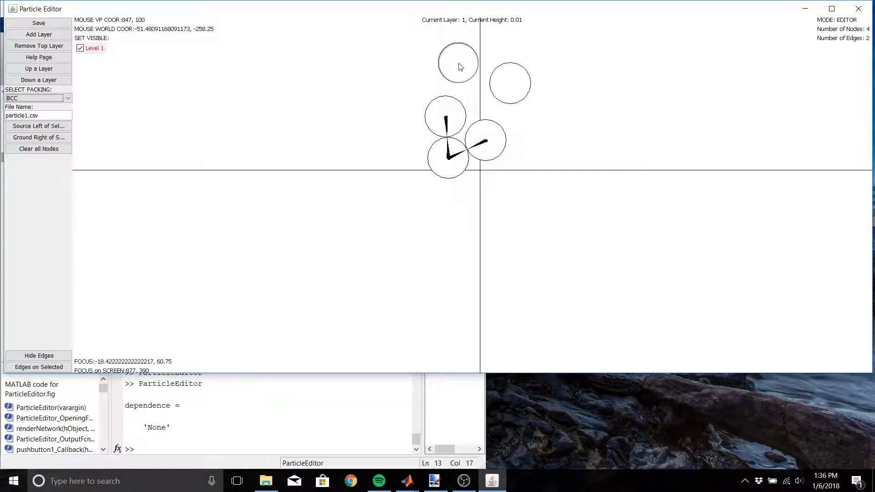
pyautogui.click(459, 62)
pyautogui.click(390, 98)
# Step: Add an edge between the separate leftmost particle and the upper-left particle of the touching group in selection mode
pyautogui.press('s')
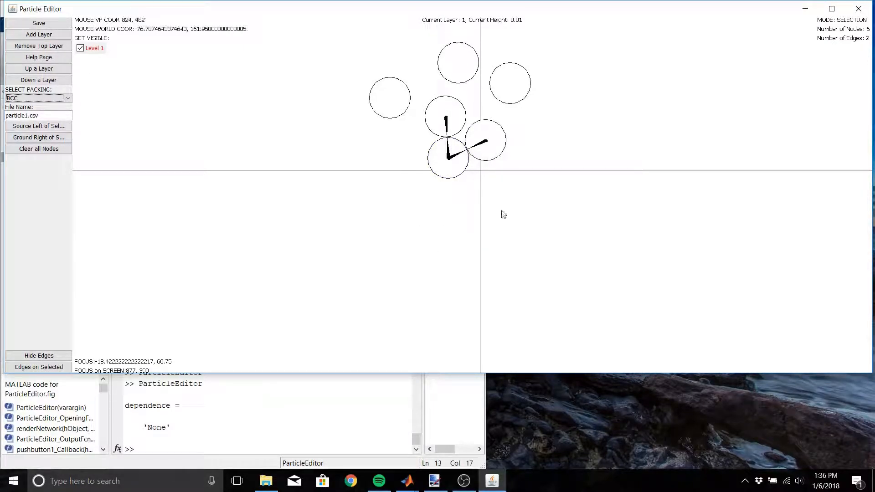
pyautogui.click(458, 121)
pyautogui.click(459, 121)
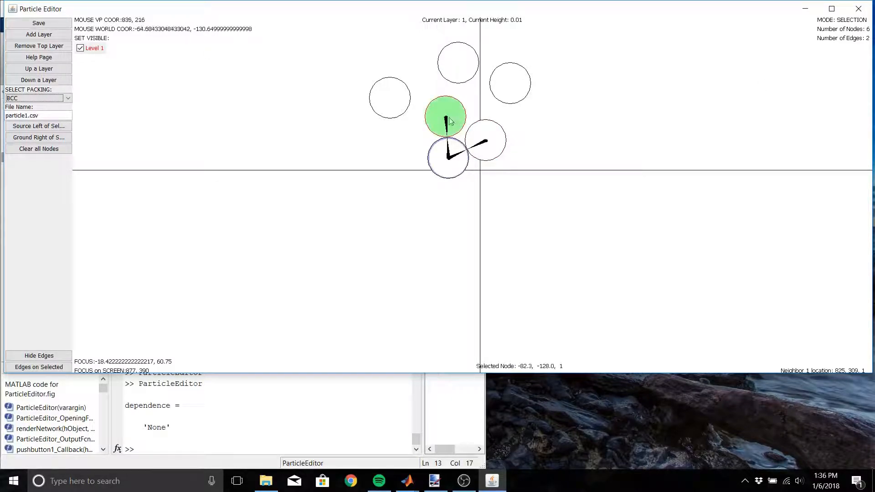
pyautogui.click(396, 110)
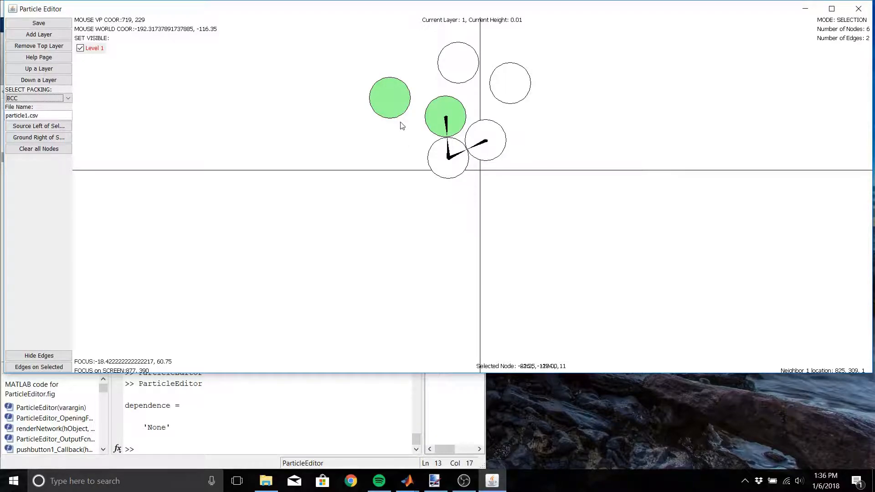
pyautogui.press('e')
pyautogui.press('e')
pyautogui.press('e')
pyautogui.press('e')
pyautogui.press('e')
pyautogui.press('e')
pyautogui.press('e')
pyautogui.press('e')
pyautogui.press('e')
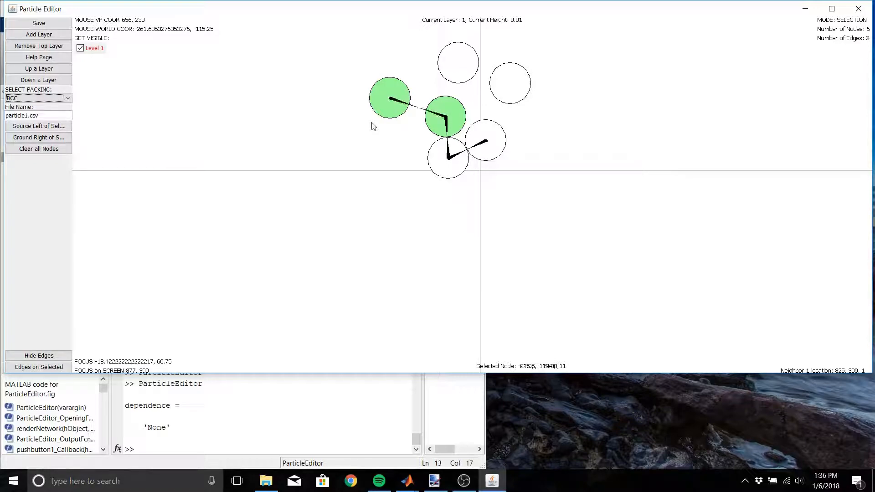
# Step: Move the leftmost particle to about -157, -193 so it touches its connected neighbour, and review the help page again
pyautogui.click(396, 97)
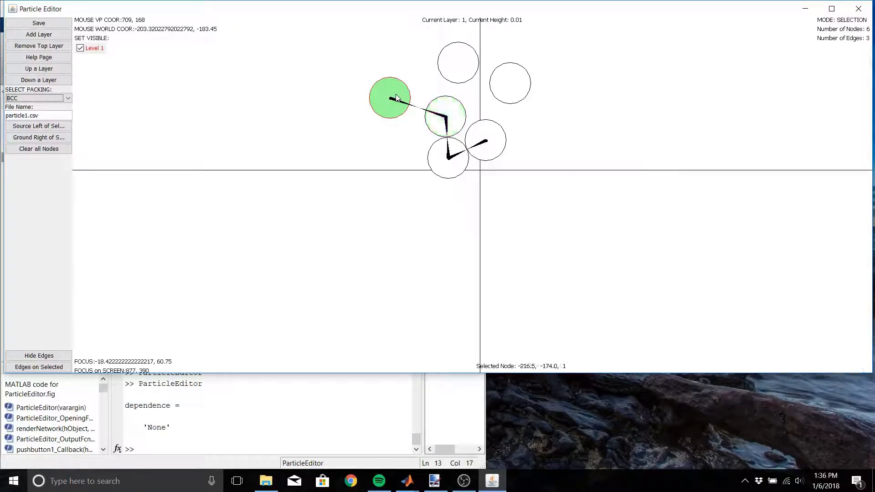
pyautogui.moveTo(396, 98); pyautogui.dragTo(415, 89)
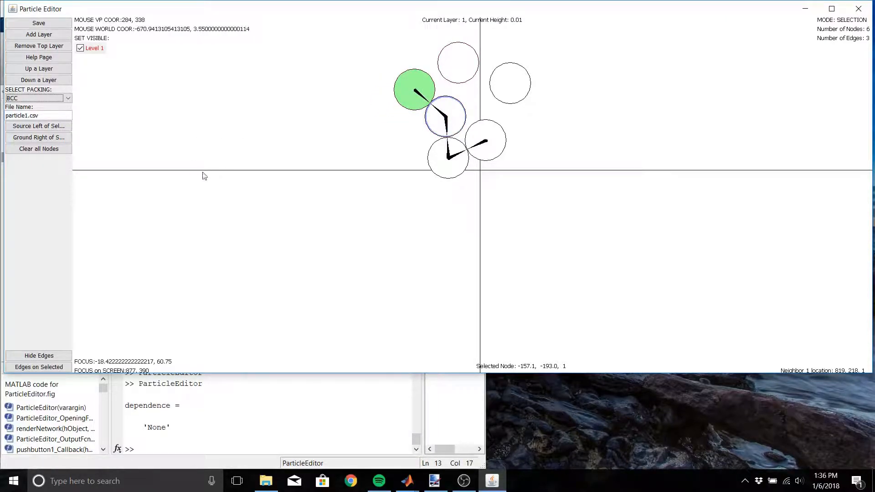
pyautogui.press('h')
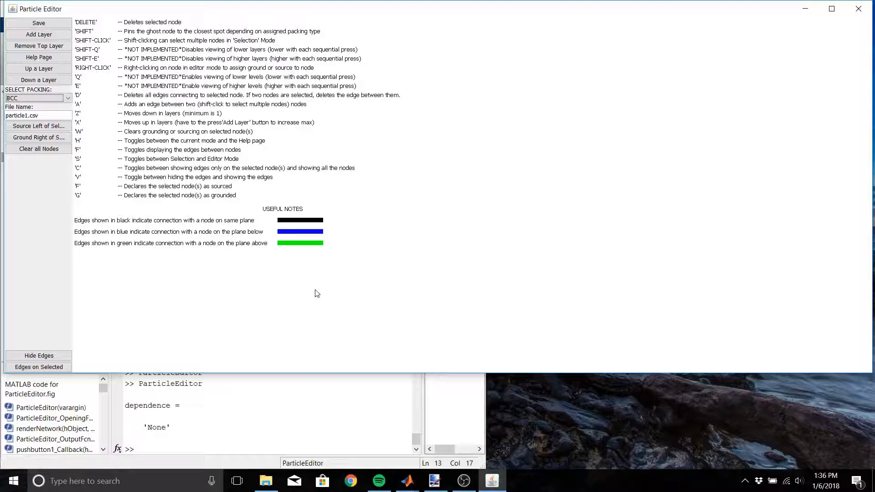
pyautogui.press('h')
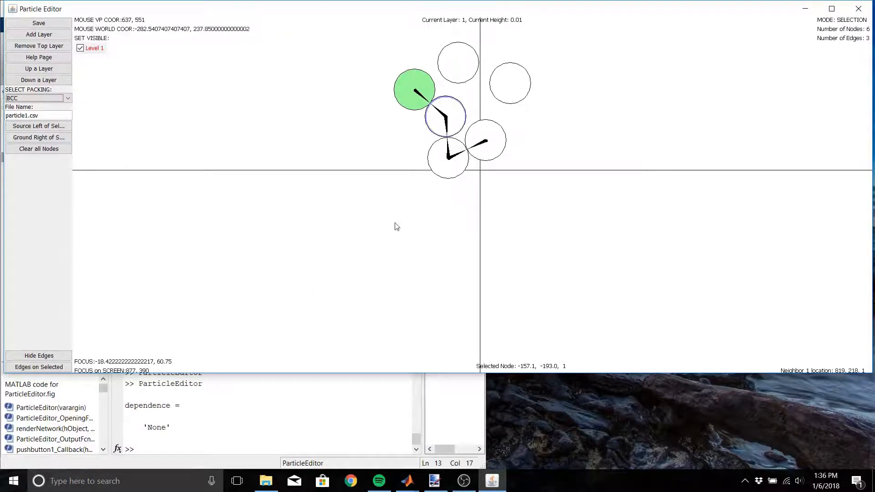
# Step: Set the separate rightmost particle as ground and the leftmost particle of the chain as source
pyautogui.rightClick(505, 87)
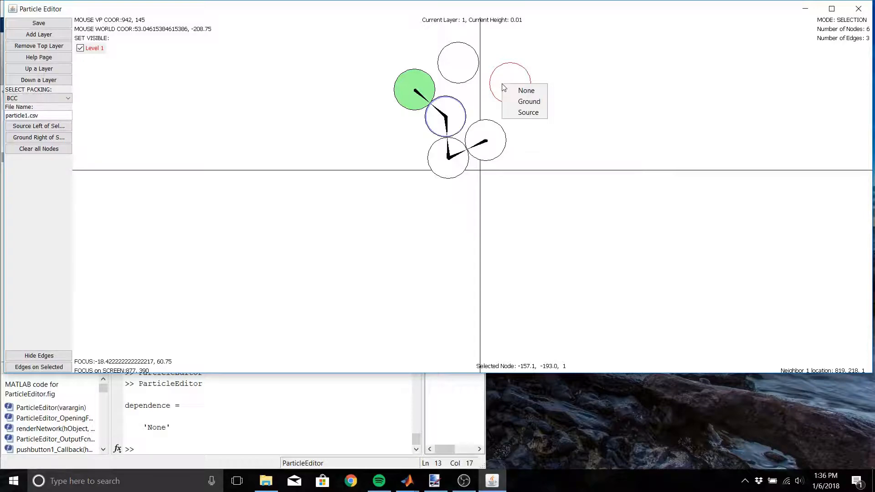
pyautogui.click(520, 100)
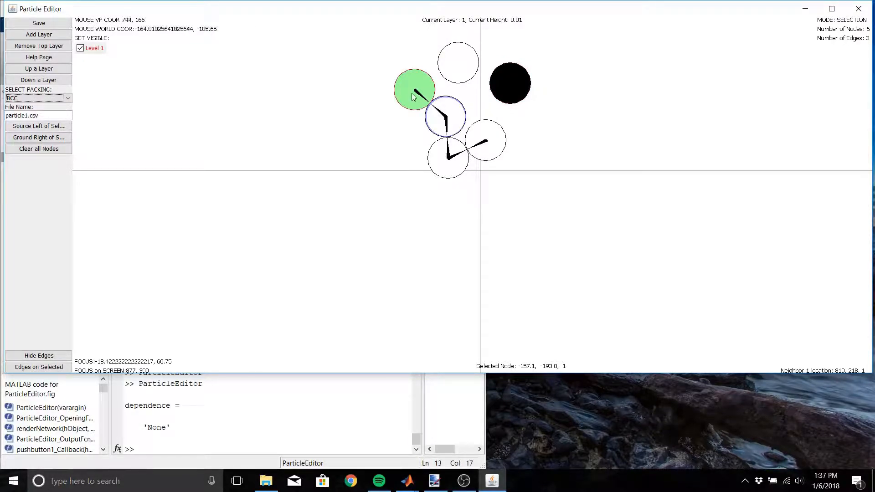
pyautogui.rightClick(417, 105)
pyautogui.click(429, 124)
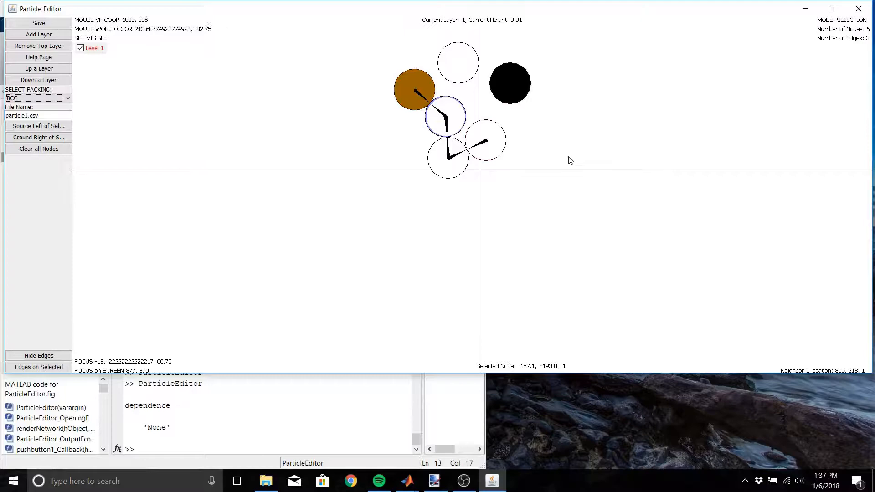
# Step: Check the help page, and move the chain's rightmost particle to about 13, 17 so it sits below its starting position
pyautogui.click(487, 141)
pyautogui.click(451, 166)
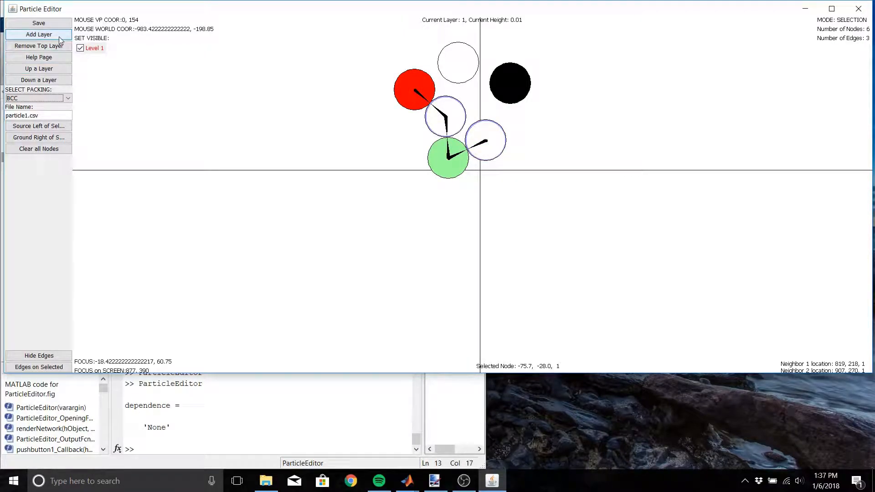
pyautogui.press('h')
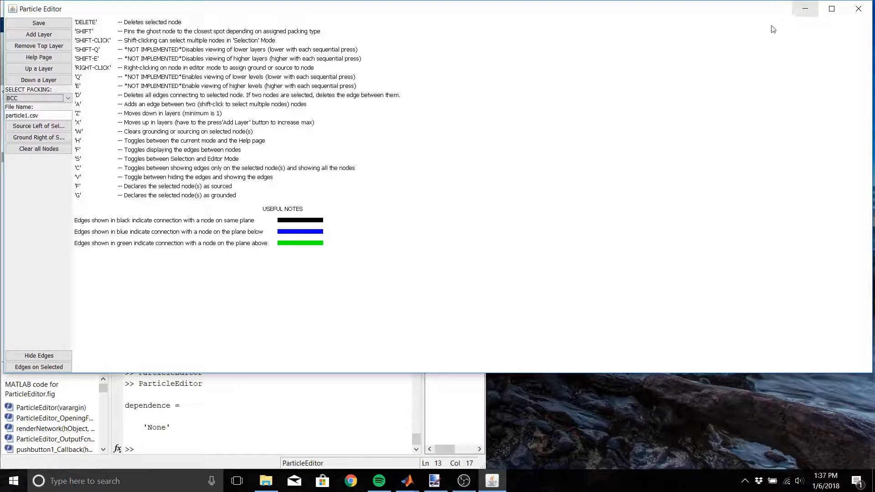
pyautogui.press('h')
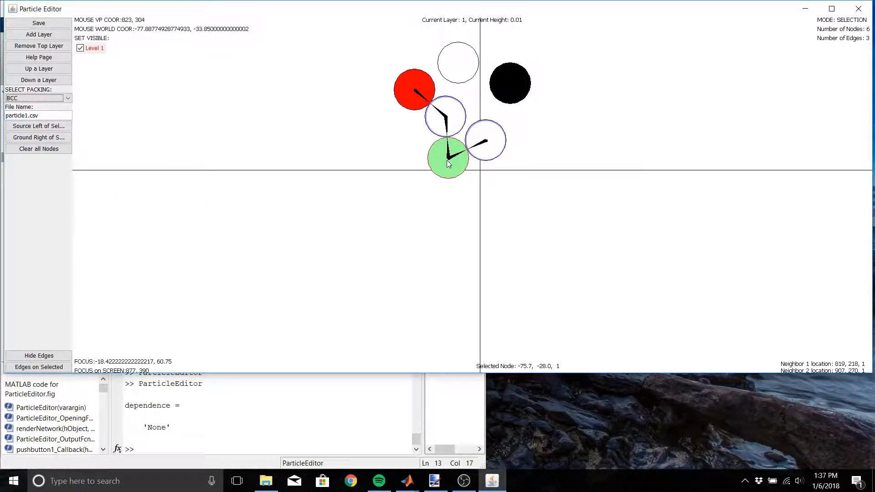
pyautogui.click(496, 148)
pyautogui.moveTo(497, 148); pyautogui.dragTo(495, 183)
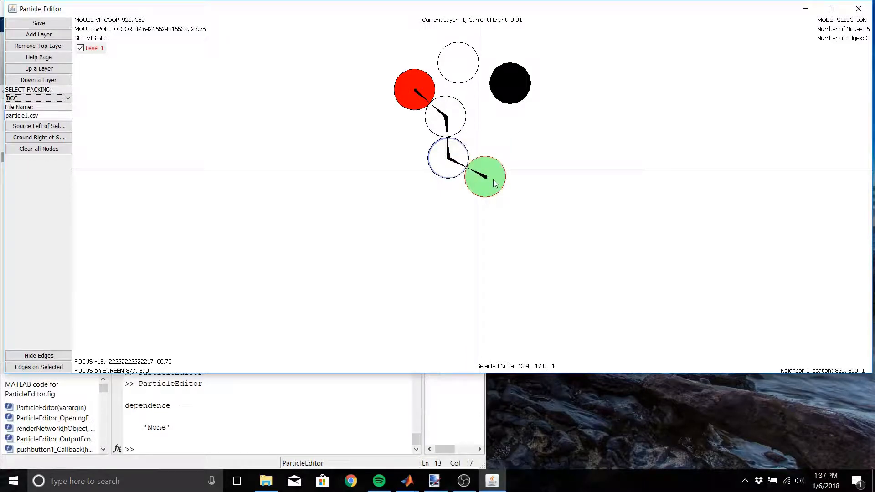
# Step: Nudge the particle next to the chain's rightmost one to about -75, -29
pyautogui.click(456, 166)
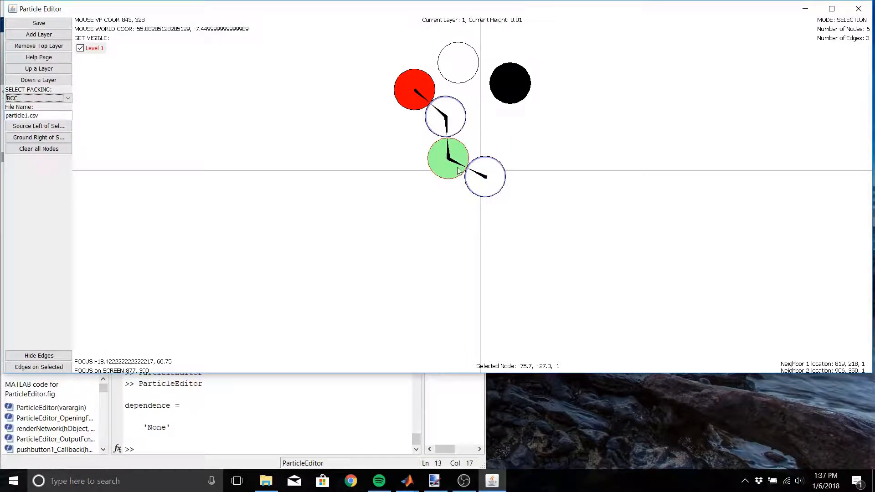
pyautogui.press('e')
pyautogui.press('e')
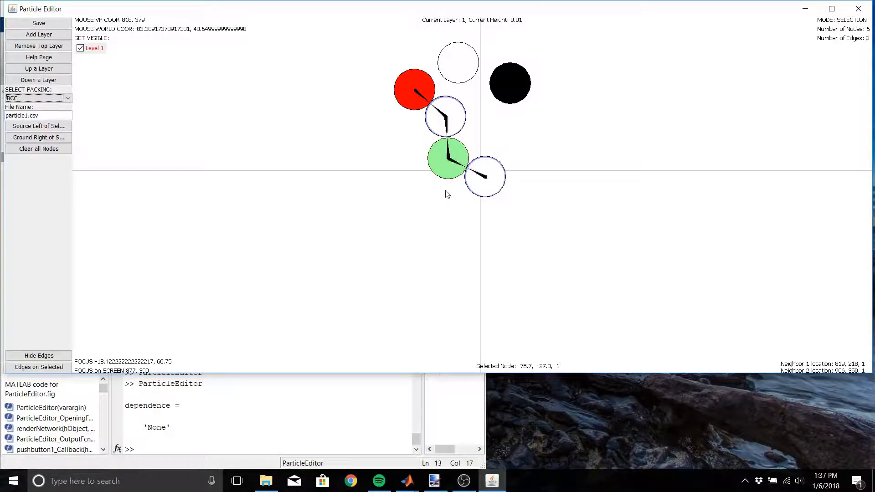
pyautogui.press('s')
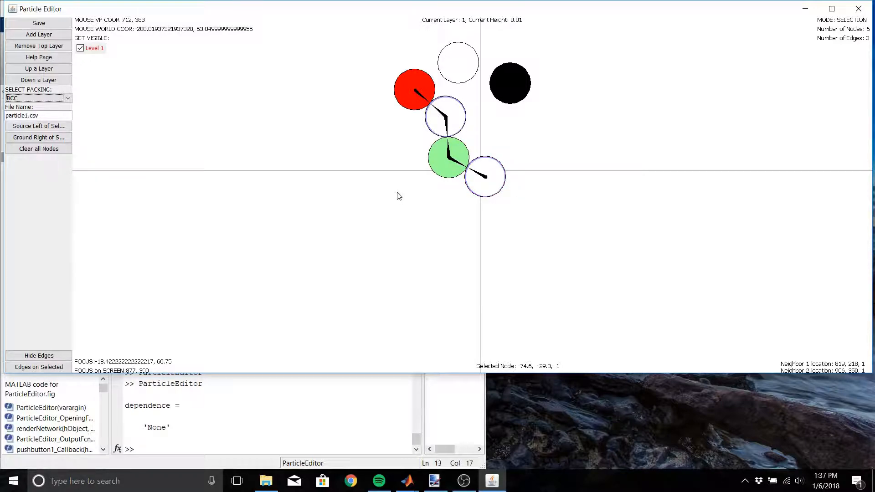
# Step: Place eight touching particles in editor mode, right of the existing ones: a hexagonal ring around a central particle, plus one at its lower left
pyautogui.press('e')
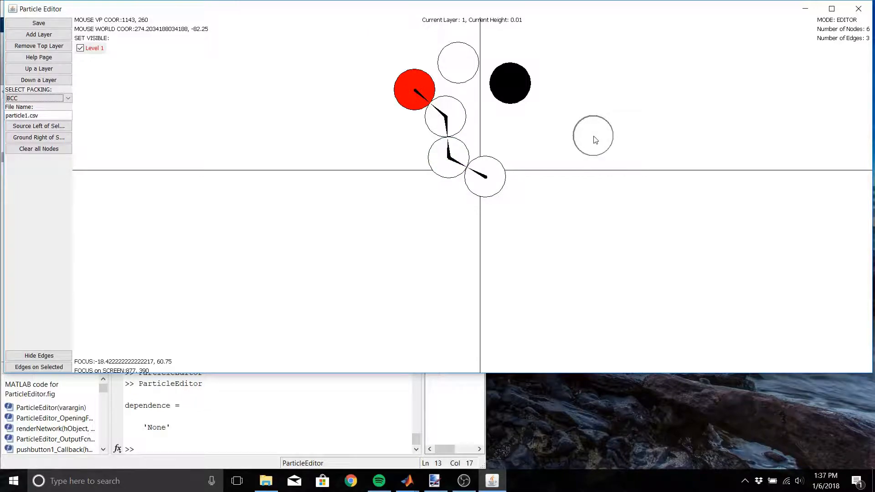
pyautogui.click(593, 135)
pyautogui.click(623, 107)
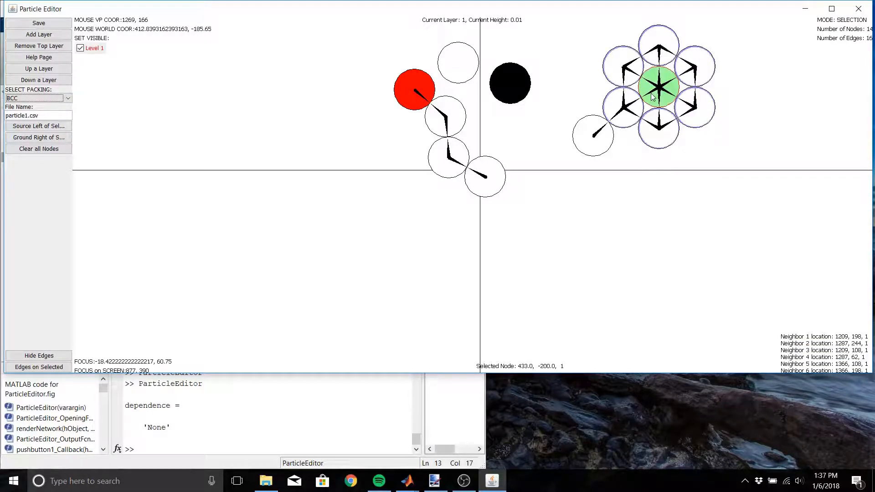
# Step: Delete all edges of the hexagon's central particle in selection mode, restore them, and check the help page
pyautogui.click(651, 93)
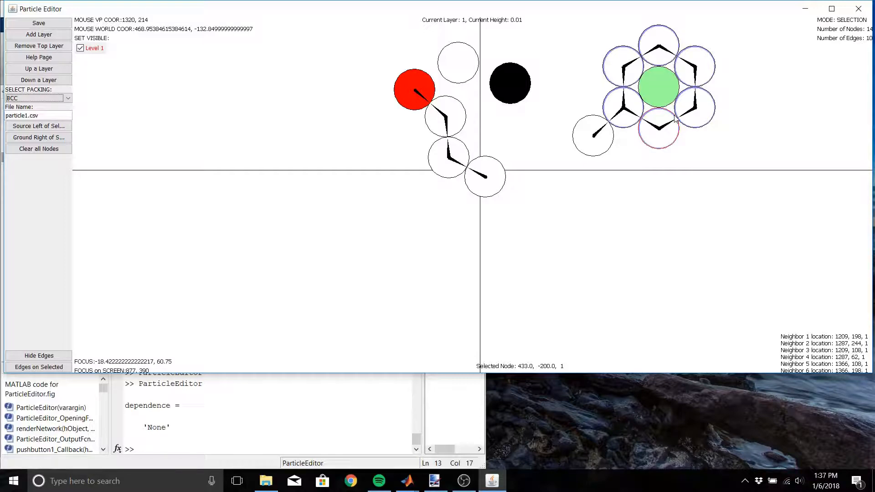
pyautogui.press('e')
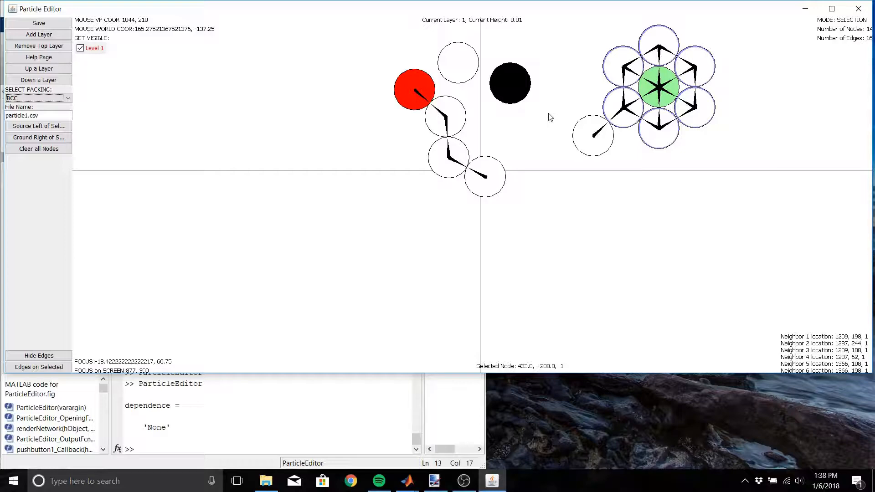
pyautogui.press('h')
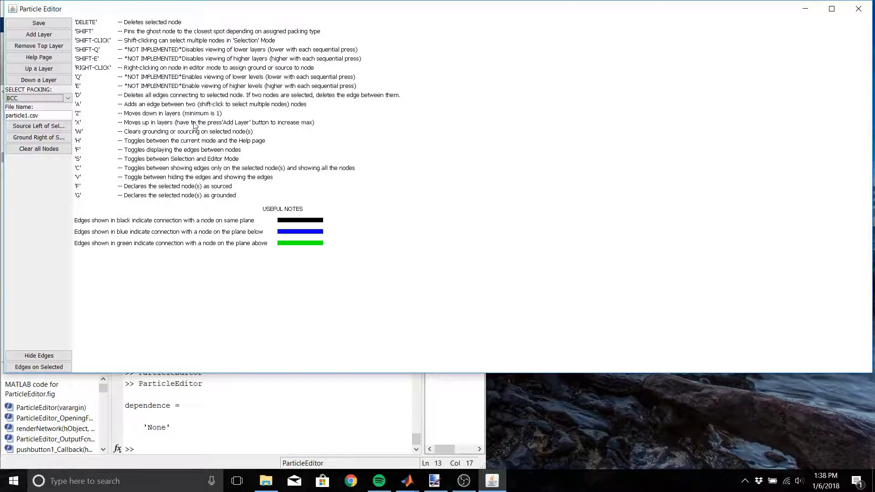
pyautogui.press('h')
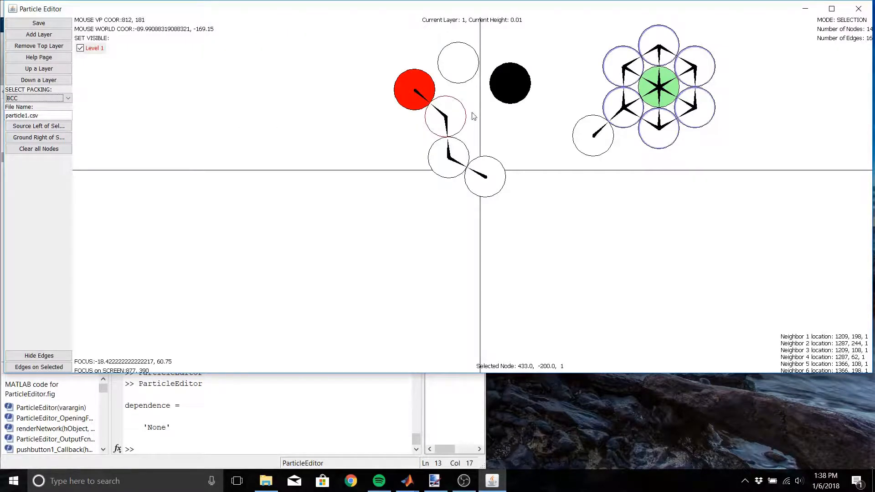
# Step: Delete the seven hexagon particles and their attached outer particle one at a time
pyautogui.scroll(-1, 514, 149)
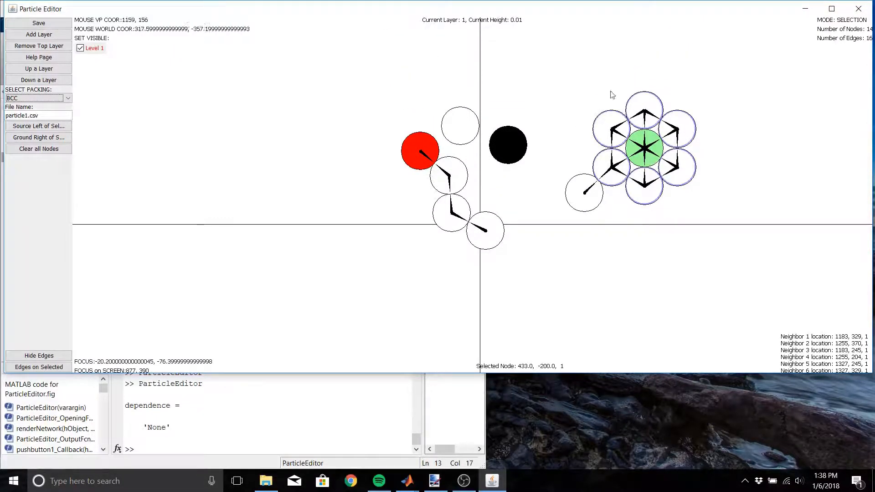
pyautogui.click(657, 110)
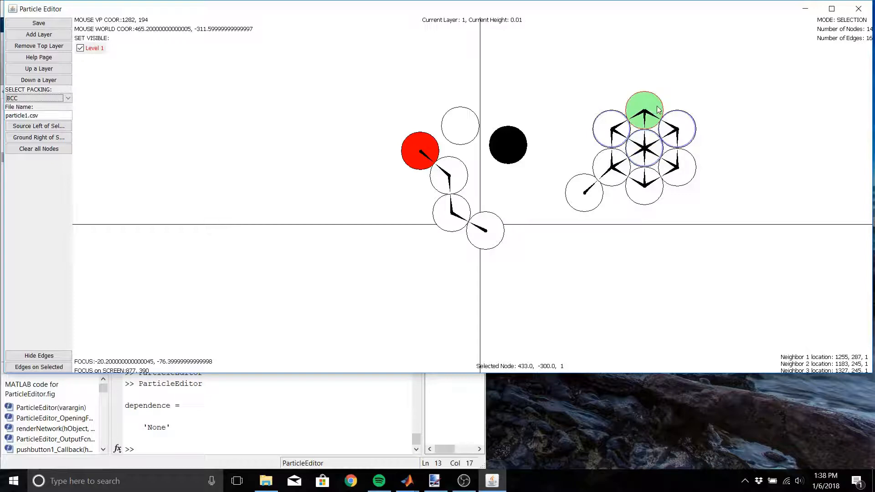
pyautogui.press('Delete')
pyautogui.click(671, 124)
pyautogui.press('Delete')
pyautogui.click(672, 153)
pyautogui.press('Delete')
pyautogui.click(657, 146)
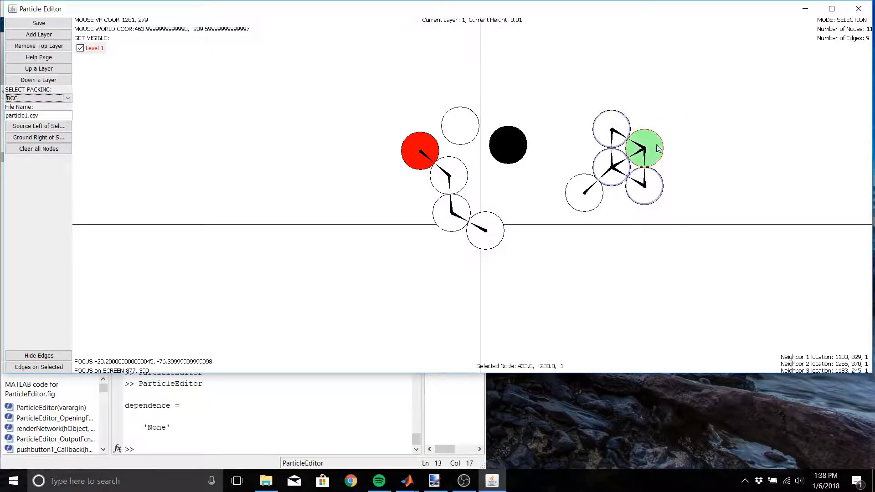
pyautogui.press('Delete')
pyautogui.click(617, 127)
pyautogui.press('Delete')
pyautogui.click(613, 165)
pyautogui.press('Delete')
pyautogui.click(647, 183)
pyautogui.press('Delete')
pyautogui.click(573, 199)
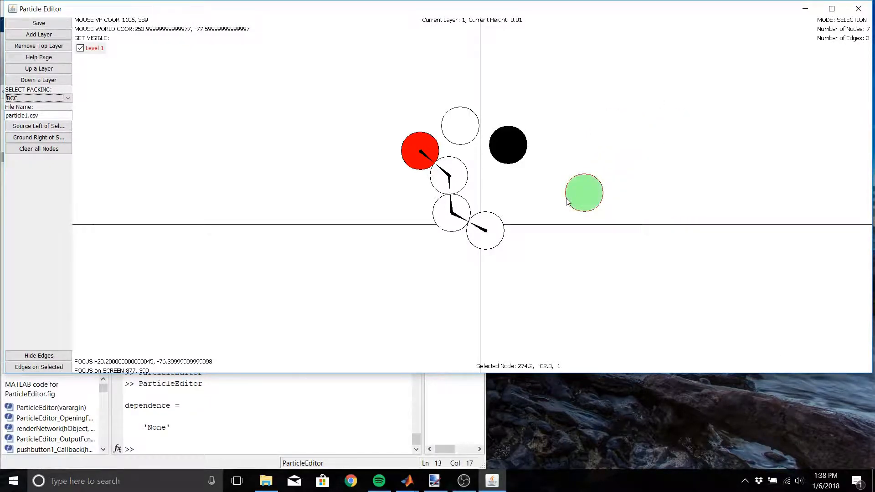
pyautogui.press('Delete')
# Step: Delete the six remaining particles, including the source and ground particles
pyautogui.click(451, 212)
pyautogui.press('Delete')
pyautogui.click(449, 176)
pyautogui.press('Delete')
pyautogui.click(420, 152)
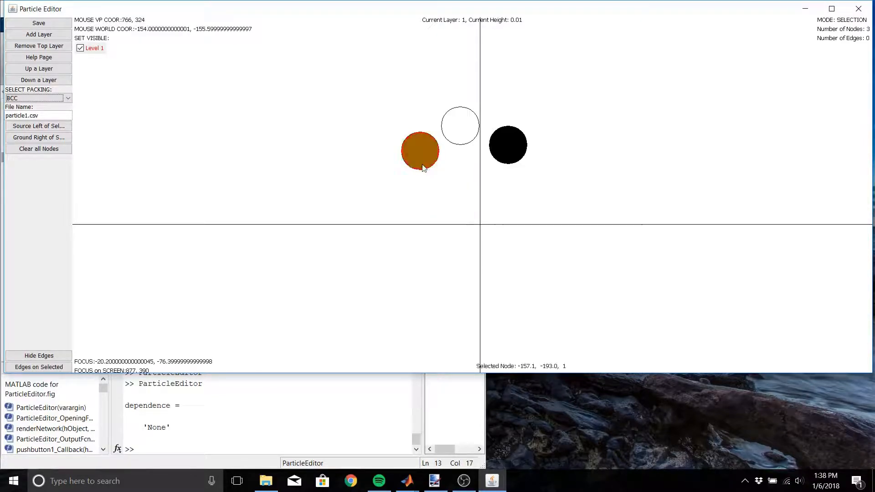
pyautogui.press('Delete')
pyautogui.click(501, 145)
pyautogui.press('Delete')
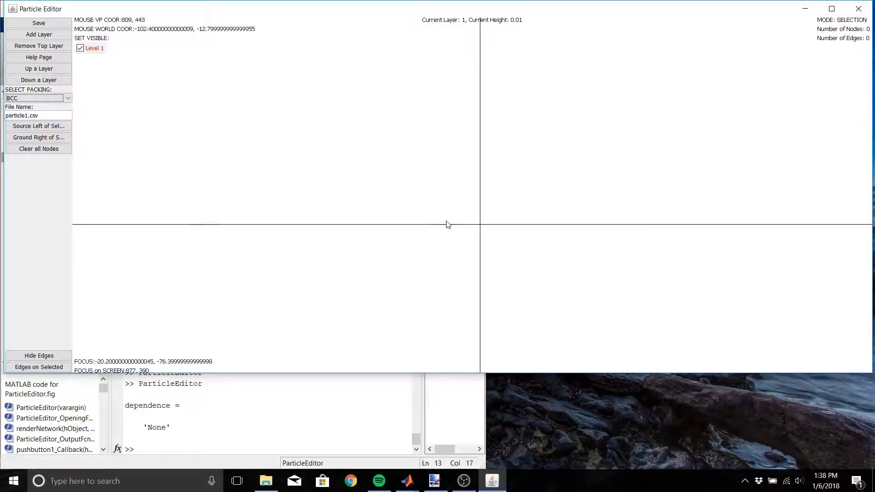
# Step: Place six touching particles in editor mode as a triangle: three upward from the origin, two beside them and one at the tip
pyautogui.press('e')
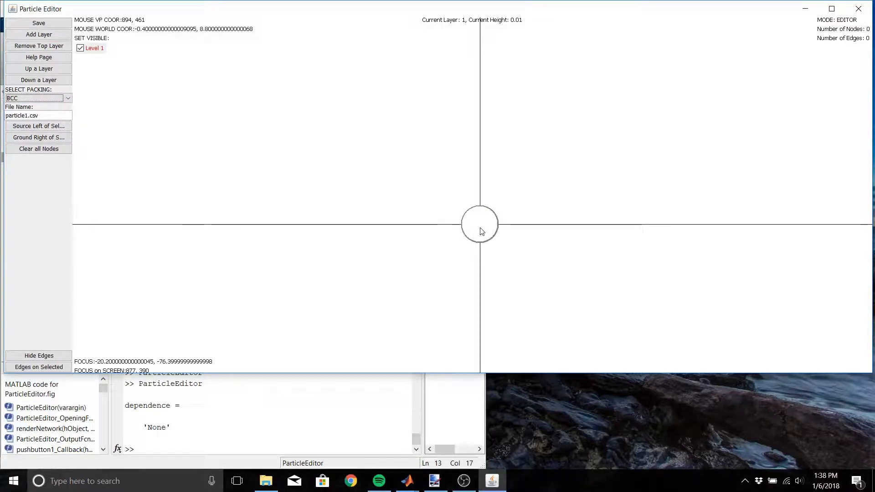
pyautogui.click(480, 228)
pyautogui.click(480, 189)
pyautogui.click(481, 151)
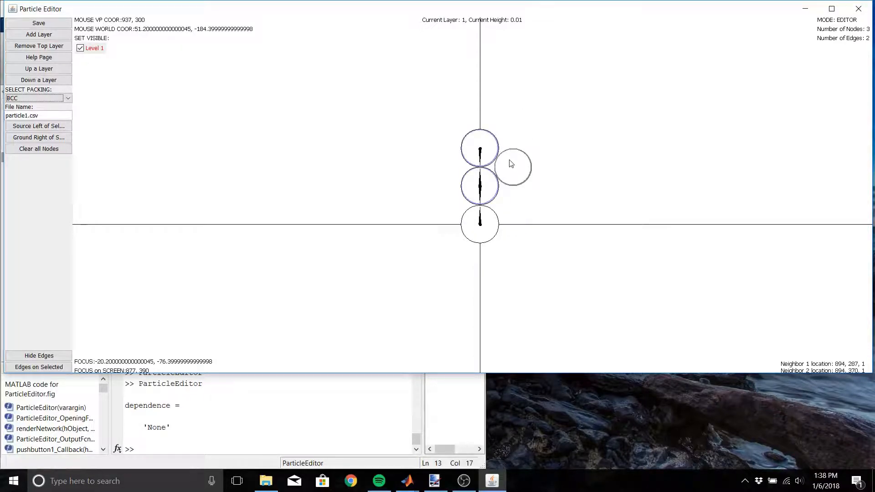
pyautogui.click(512, 164)
pyautogui.click(513, 203)
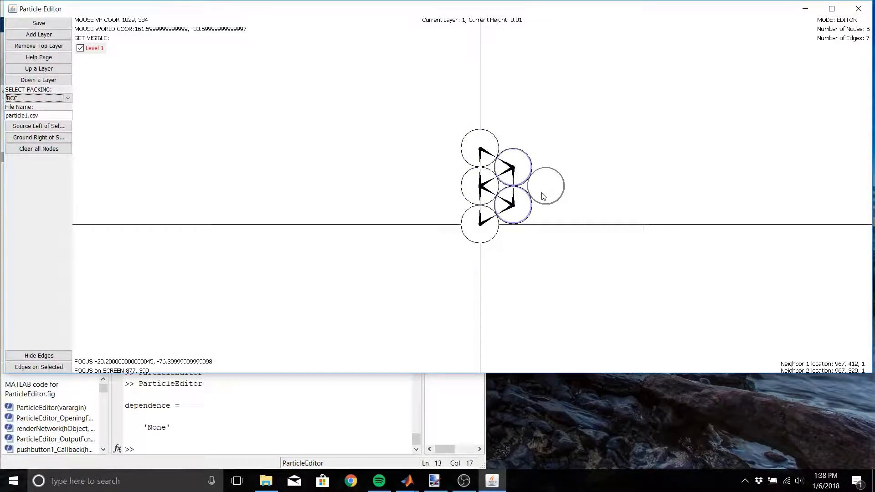
pyautogui.click(544, 197)
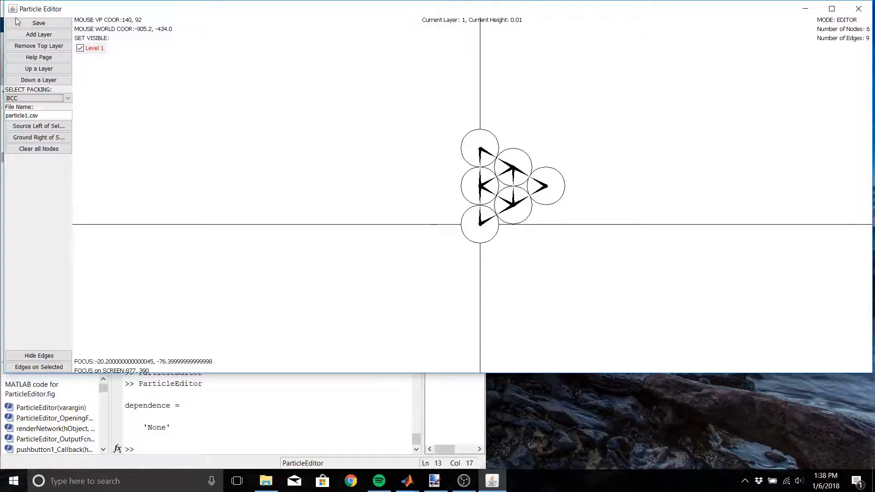
# Step: Add a second layer and place three particles in the hollows of the six-particle triangle
pyautogui.click(51, 38)
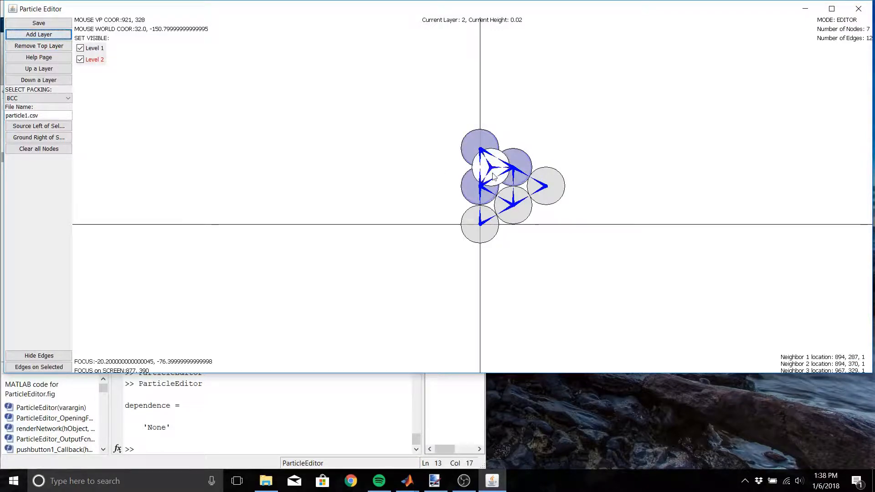
pyautogui.click(492, 169)
pyautogui.click(493, 201)
pyautogui.click(524, 187)
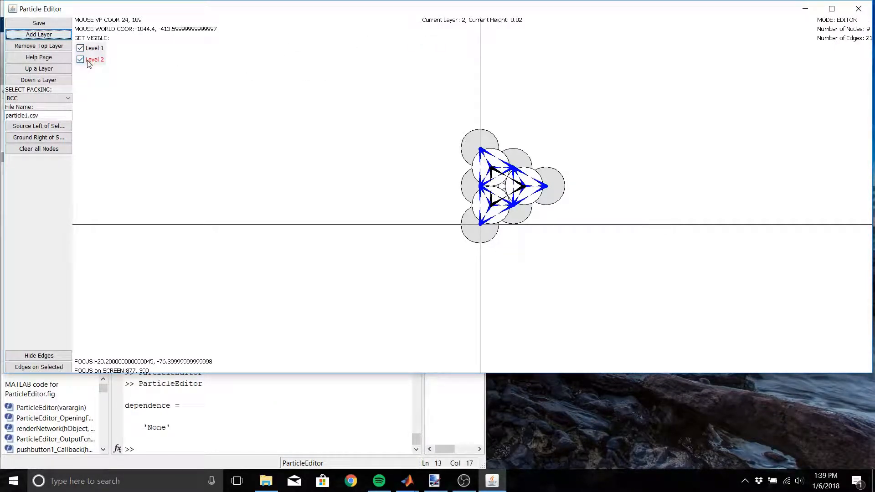
# Step: Add three more empty layers above the second one, up to level 5
pyautogui.click(41, 36)
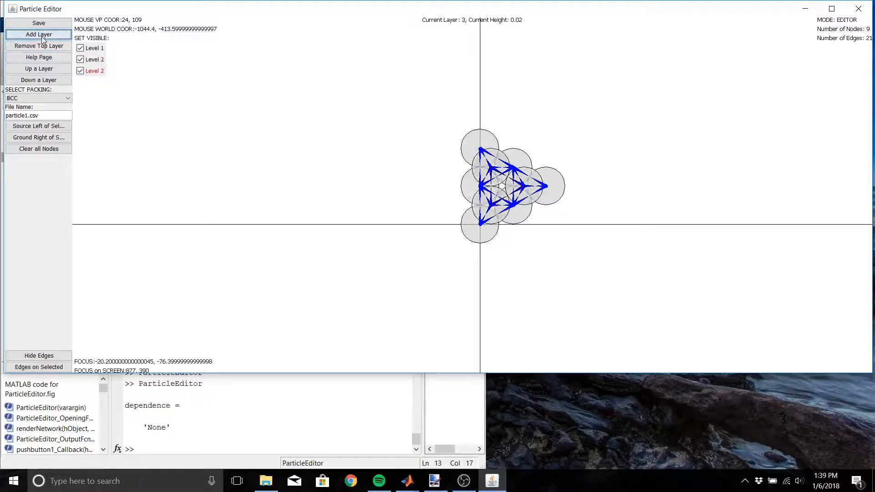
pyautogui.click(41, 36)
pyautogui.click(42, 36)
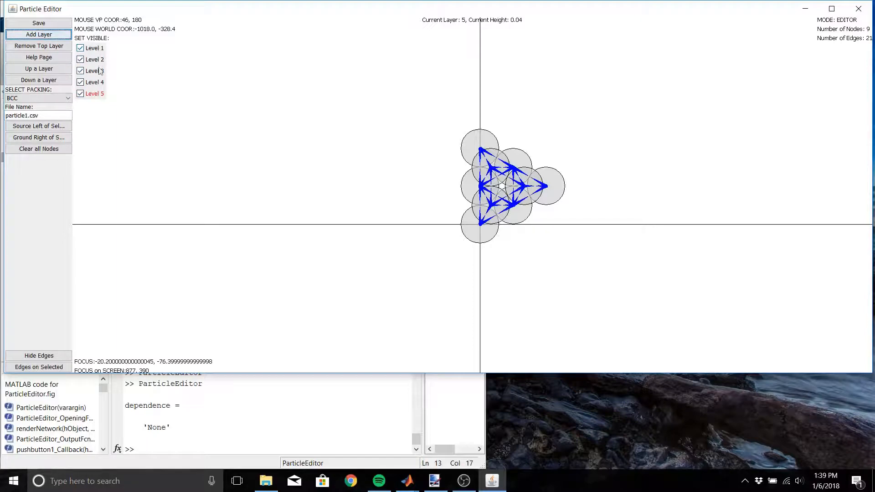
# Step: Step the active layer down to layer 1, up to layer 4, and back to layer 2
pyautogui.scroll(-3, 167, 94)
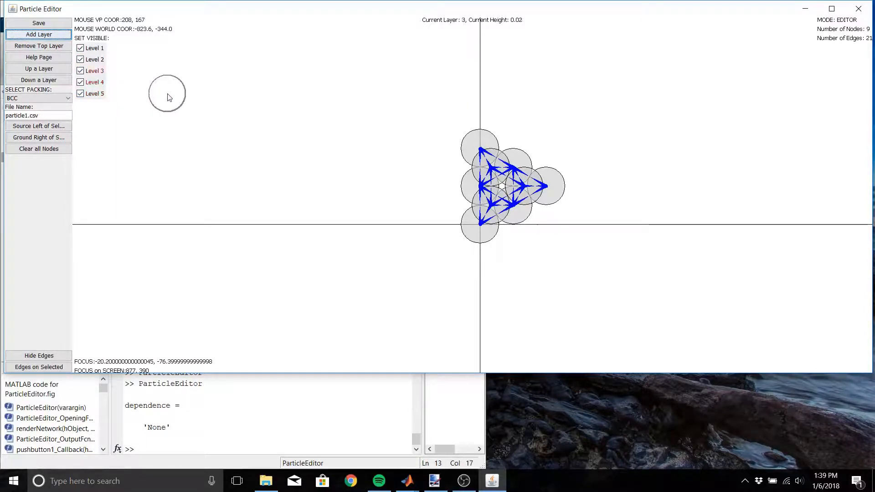
pyautogui.scroll(-1, 168, 97)
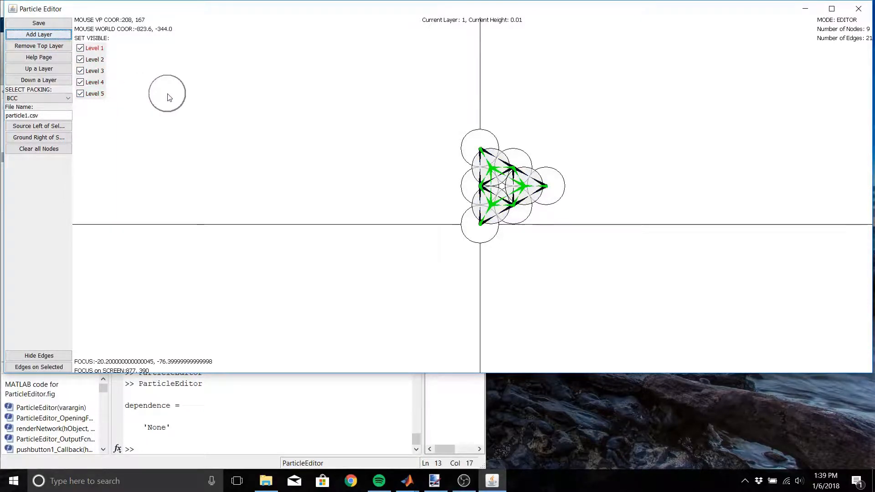
pyautogui.scroll(2, 168, 95)
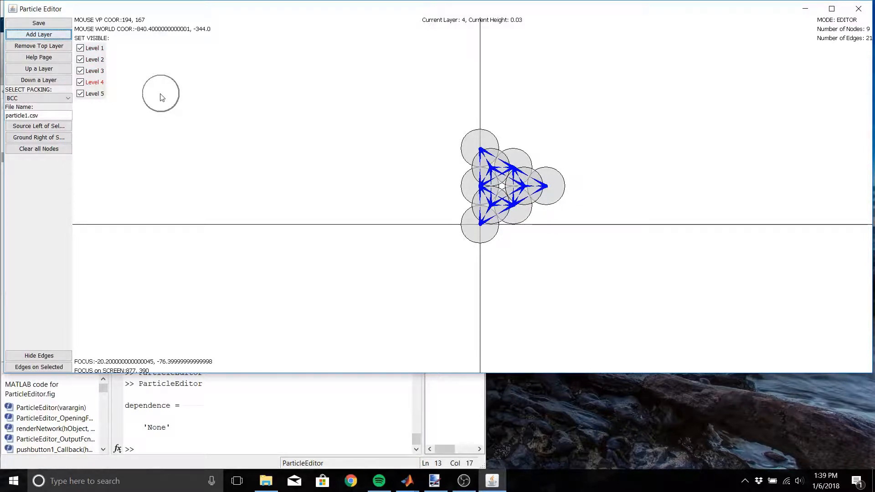
pyautogui.click(66, 71)
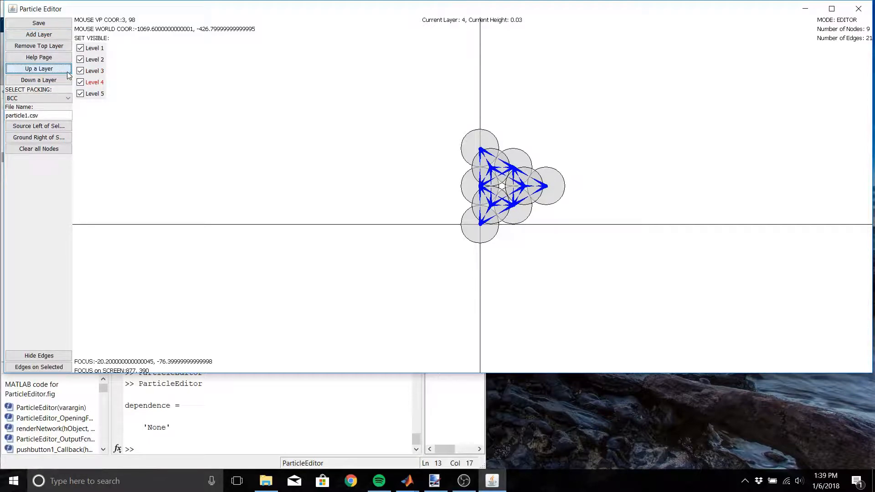
pyautogui.click(54, 69)
pyautogui.click(54, 69)
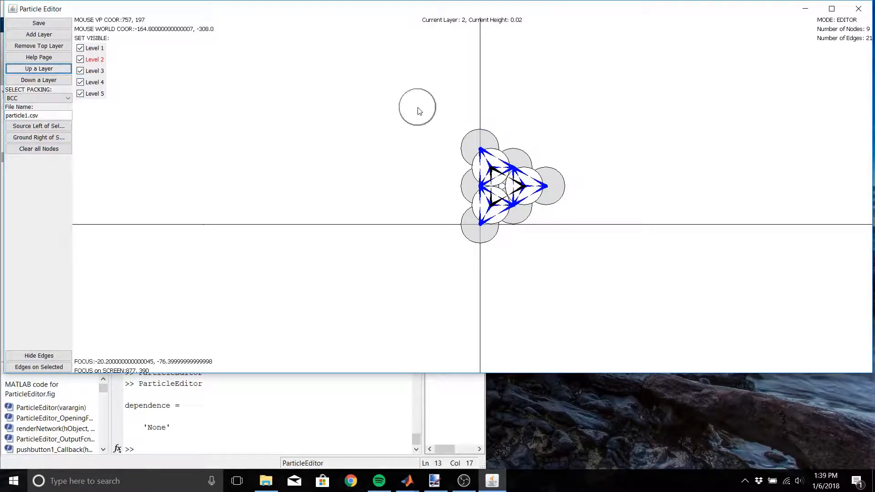
# Step: Switch to selection mode and toggle the display of all edges off and back on
pyautogui.press('s')
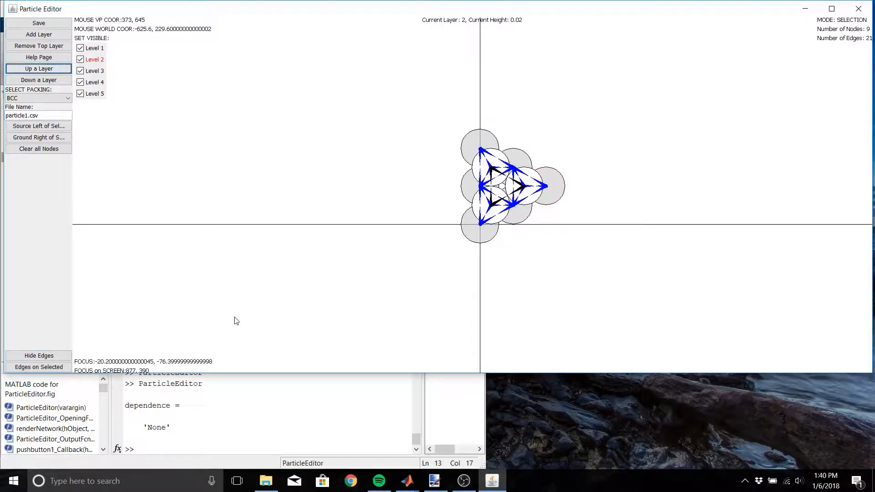
pyautogui.click(55, 358)
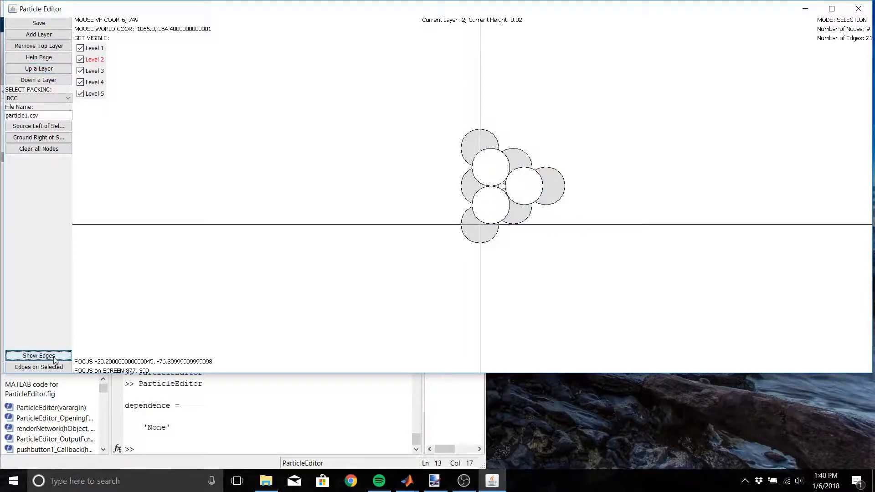
pyautogui.click(55, 359)
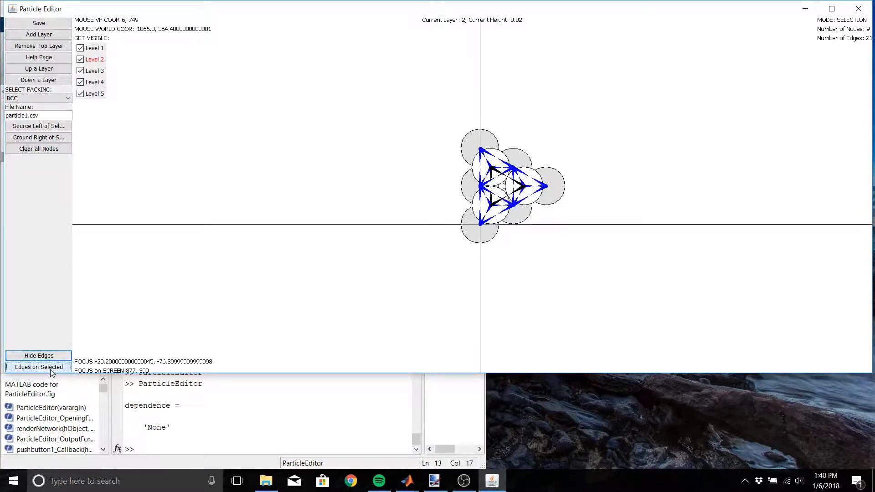
# Step: Limit edges to the selected particle, and select the upper particle on layer 2 and the triangle's tip particle on layer 1
pyautogui.click(51, 370)
pyautogui.click(487, 168)
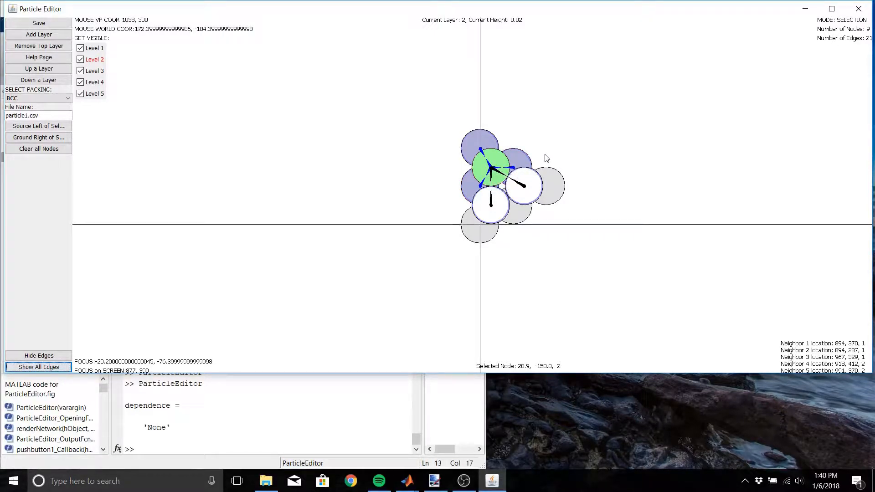
pyautogui.press('Down')
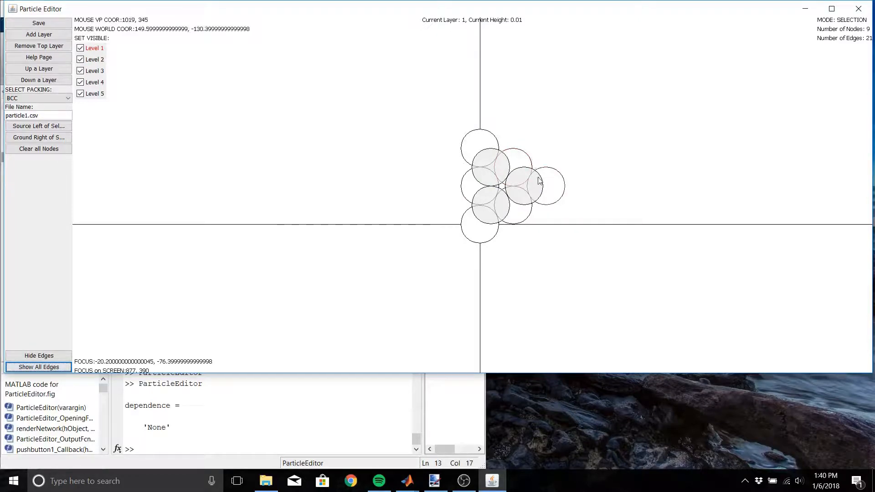
pyautogui.click(554, 177)
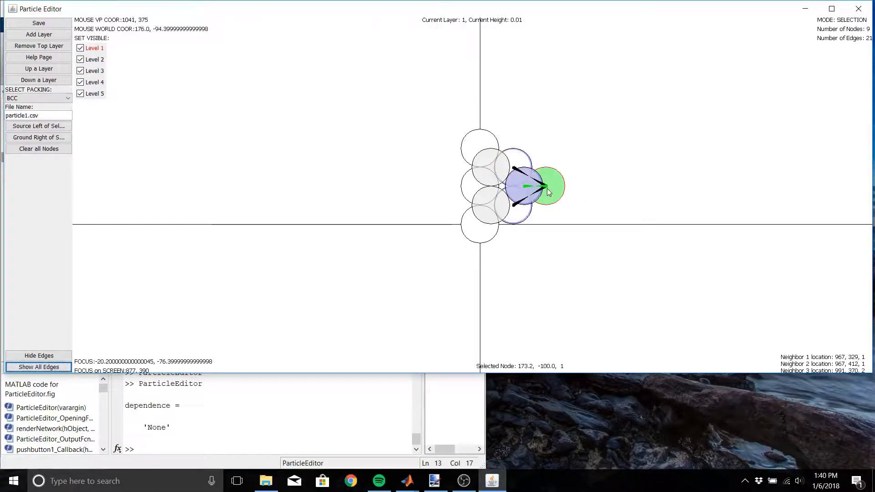
# Step: Remove the top two empty layers, levels 5 and 4, and make layer 3 active
pyautogui.click(93, 98)
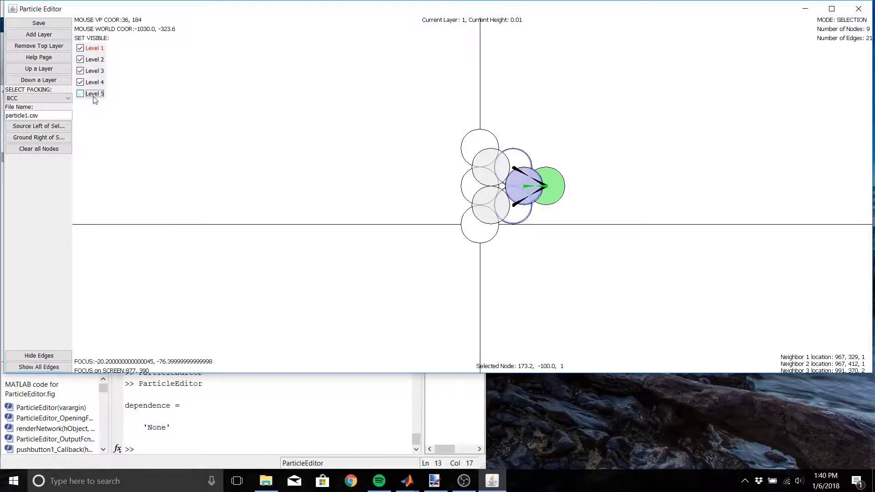
pyautogui.click(46, 49)
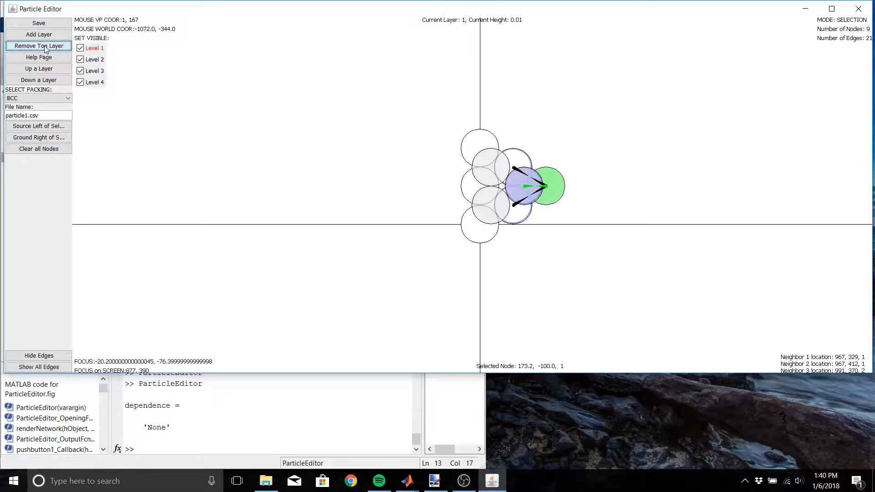
pyautogui.click(45, 49)
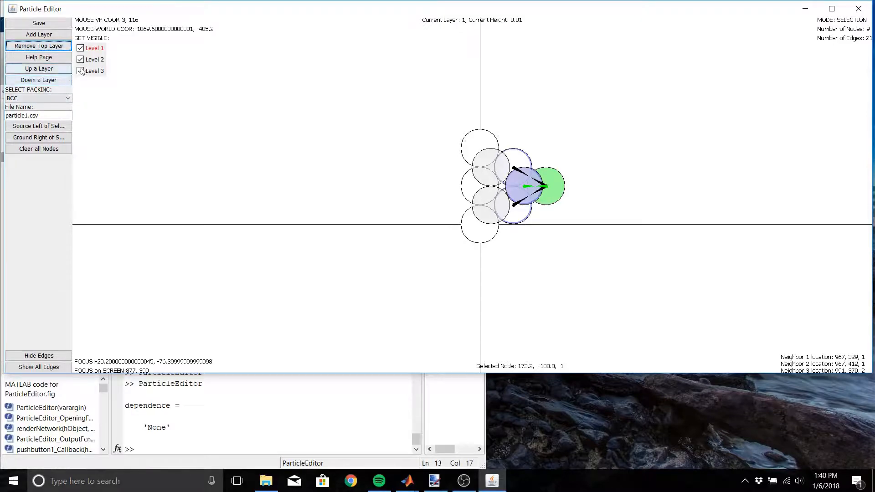
pyautogui.press('Up')
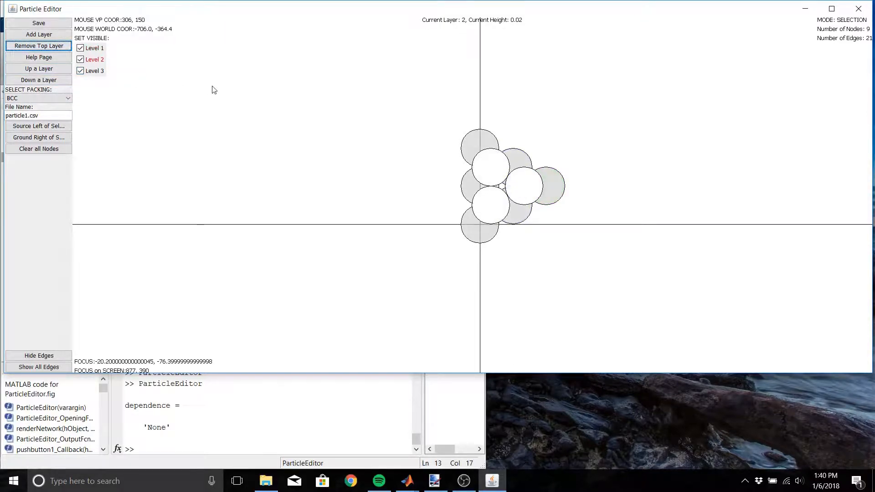
pyautogui.press('Up')
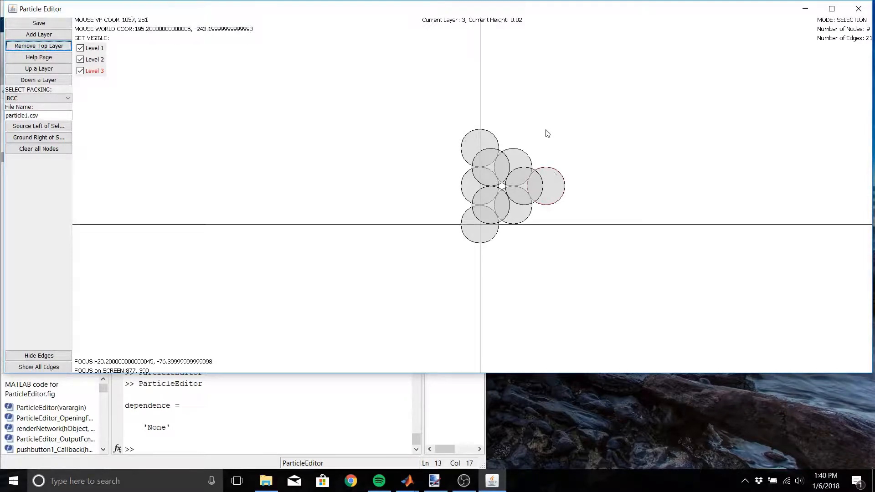
# Step: Place six particles in editor mode on layer 3, directly above the layer 1 triangle
pyautogui.press('e')
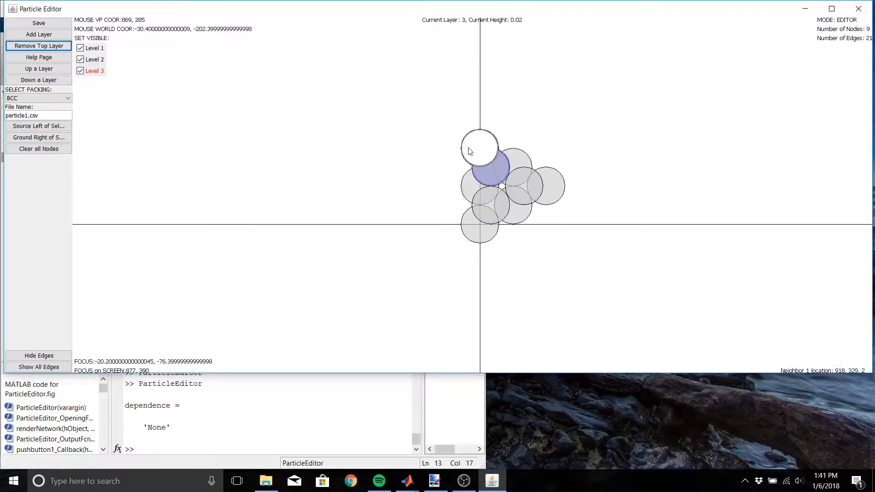
pyautogui.moveTo(469, 151); pyautogui.dragTo(519, 176)
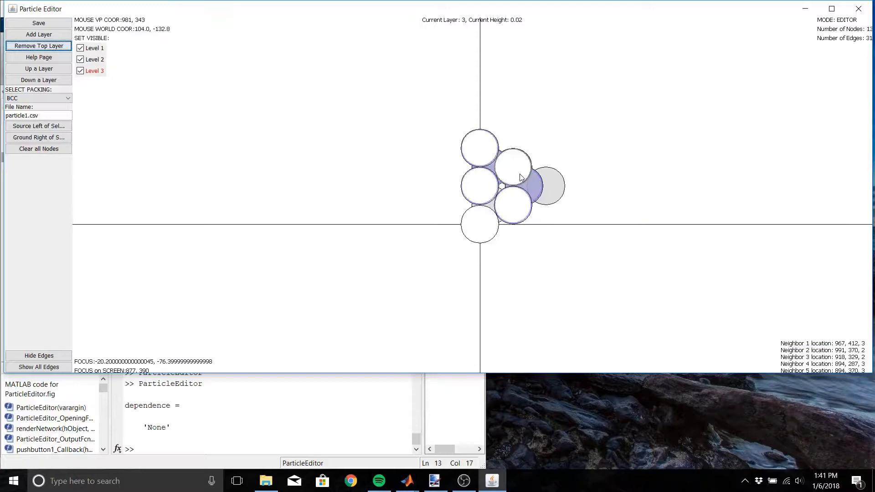
pyautogui.click(547, 188)
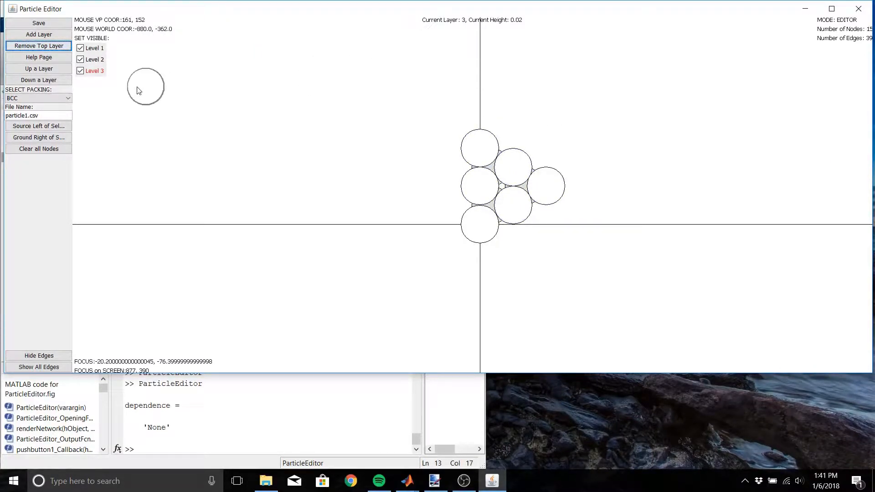
# Step: Change the packing to FCC and delete all six particles on layer 3
pyautogui.click(54, 97)
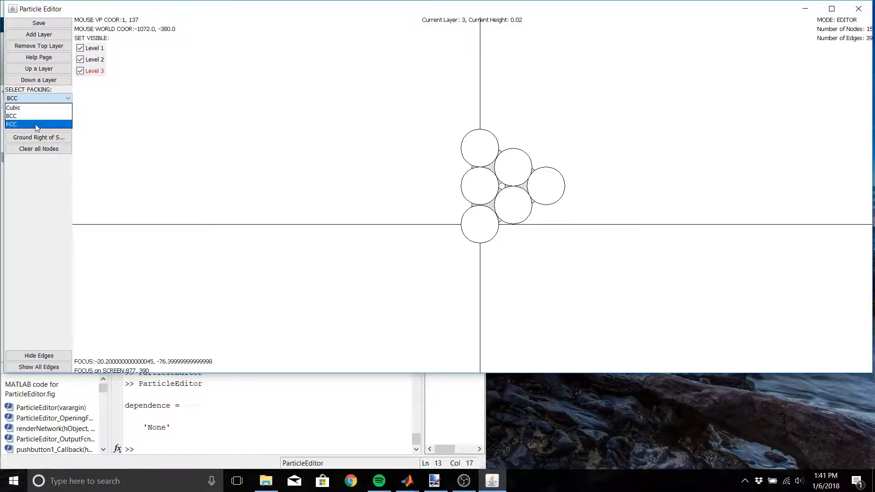
pyautogui.click(36, 124)
pyautogui.click(479, 148)
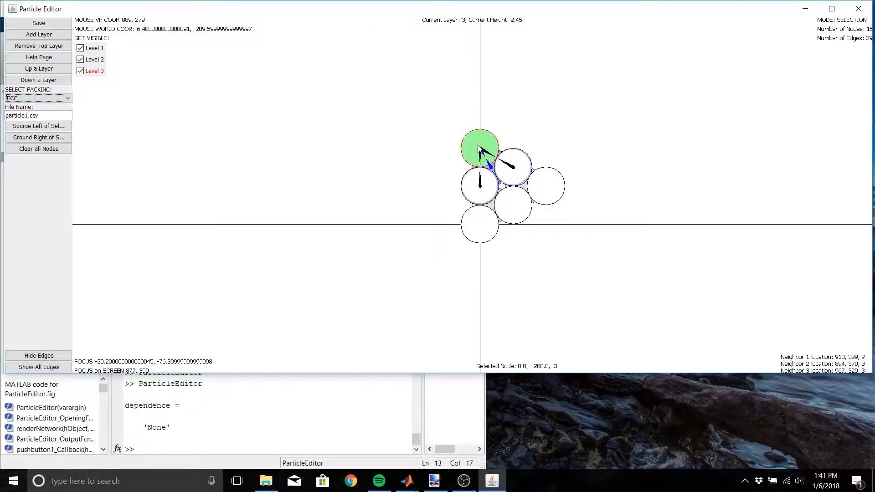
pyautogui.press('Delete')
pyautogui.click(521, 175)
pyautogui.press('Delete')
pyautogui.click(484, 189)
pyautogui.press('Delete')
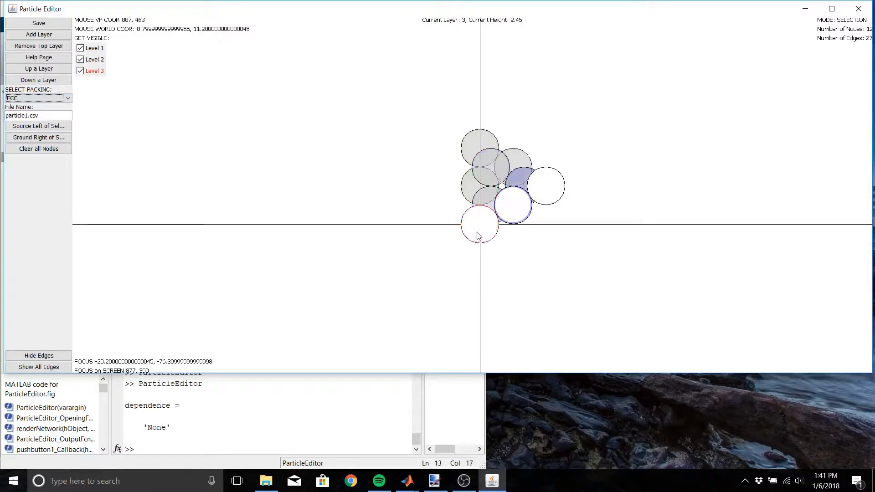
pyautogui.click(478, 236)
pyautogui.press('Delete')
pyautogui.click(516, 203)
pyautogui.press('Delete')
pyautogui.click(554, 187)
pyautogui.press('Delete')
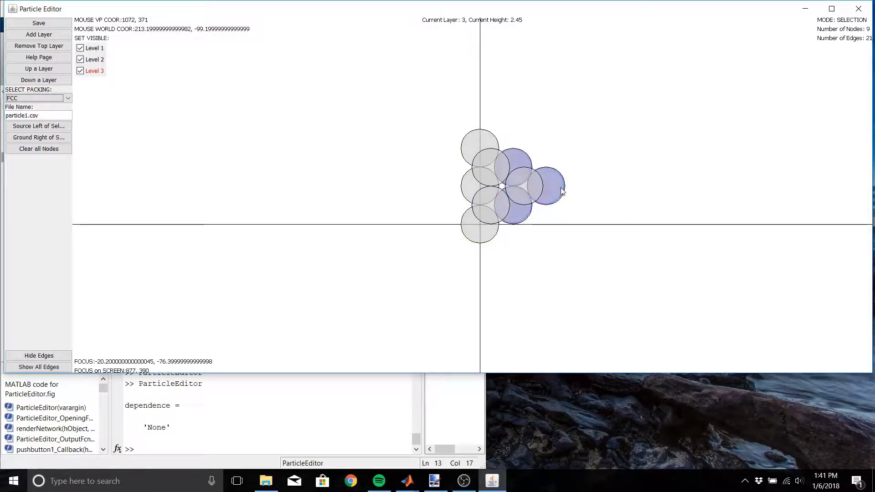
# Step: Place three particles in a vertical column on layer 3: one in the central hollow of layer 2, one above and one below it
pyautogui.press('e')
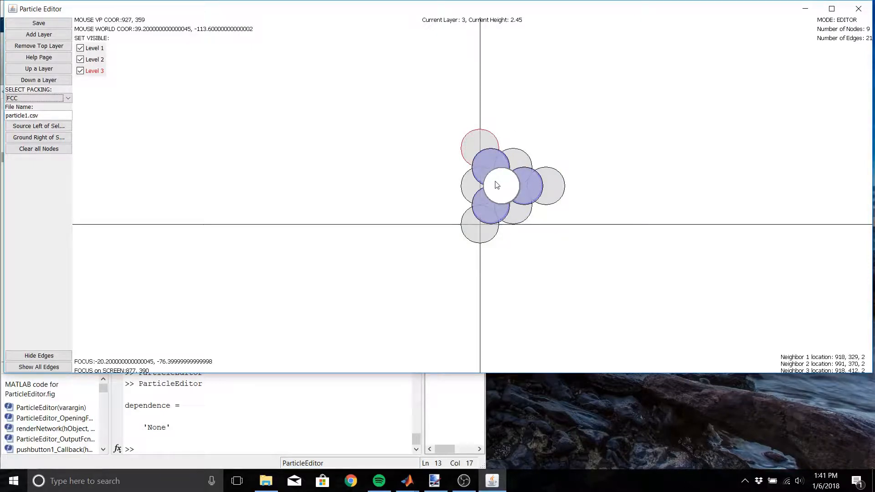
pyautogui.click(497, 185)
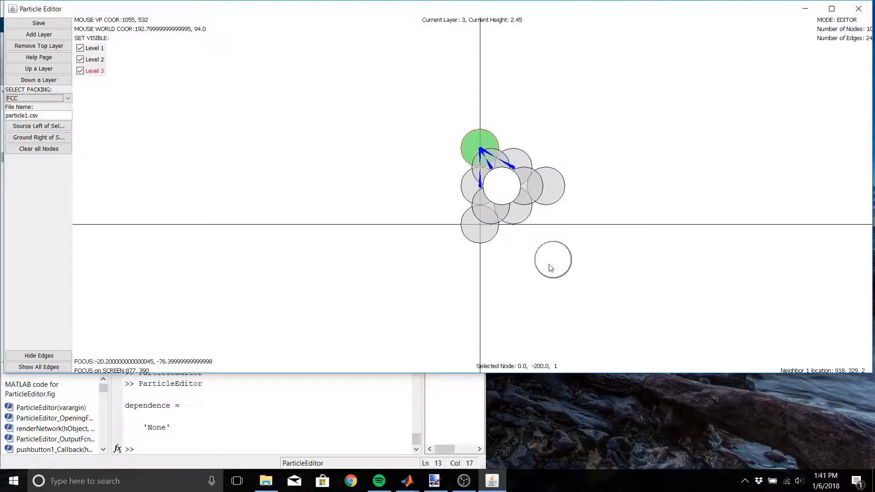
pyautogui.click(503, 149)
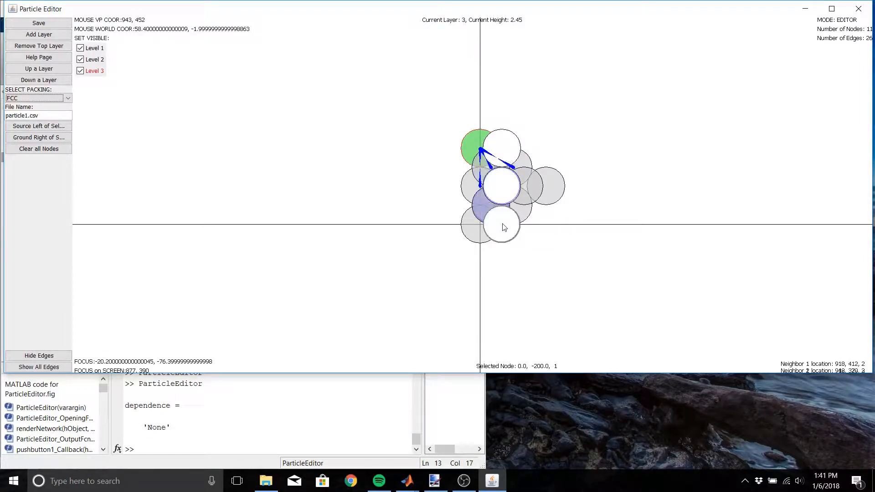
pyautogui.click(504, 226)
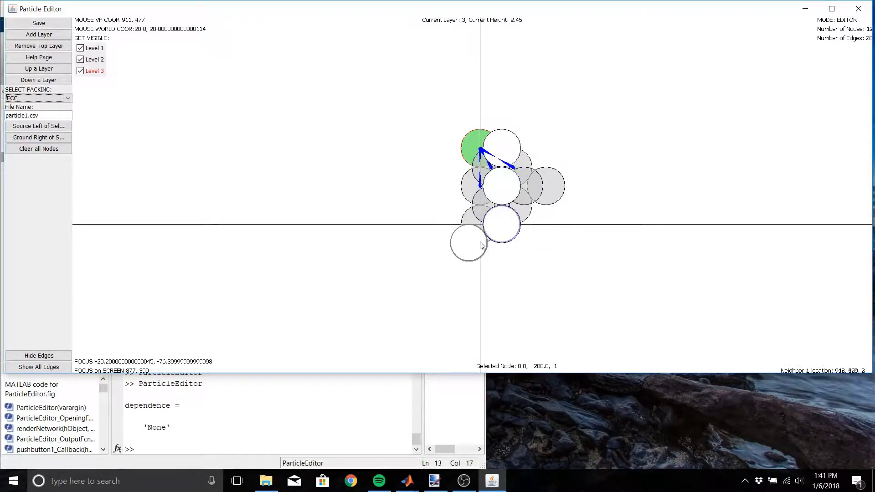
# Step: Add a fourth layer and place six particles on it, matching the positions of the layer 1 triangle
pyautogui.click(53, 37)
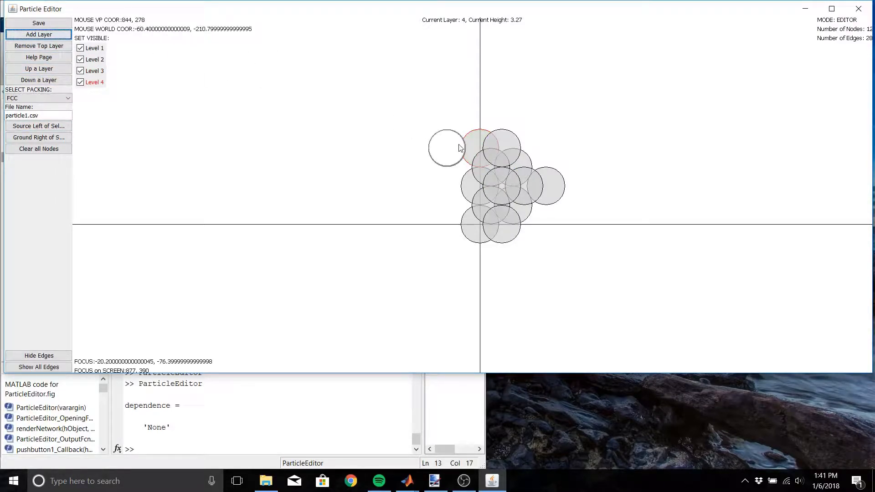
pyautogui.click(476, 148)
pyautogui.click(480, 187)
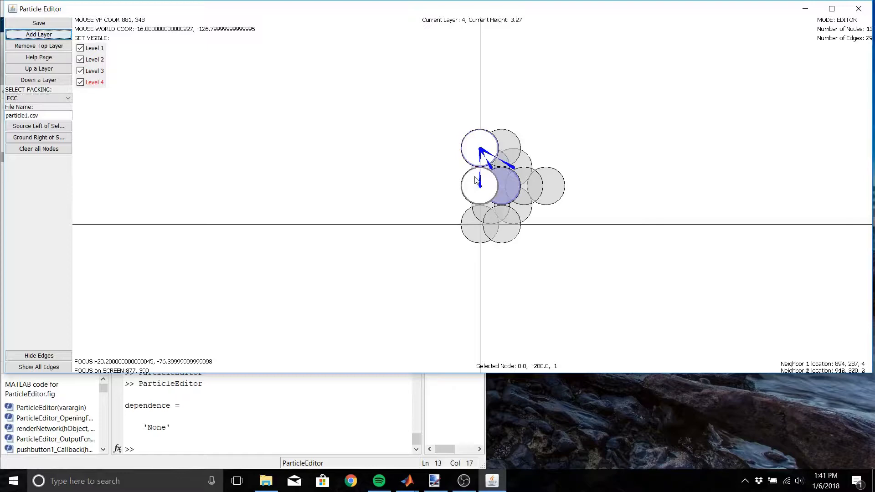
pyautogui.click(481, 229)
pyautogui.click(513, 167)
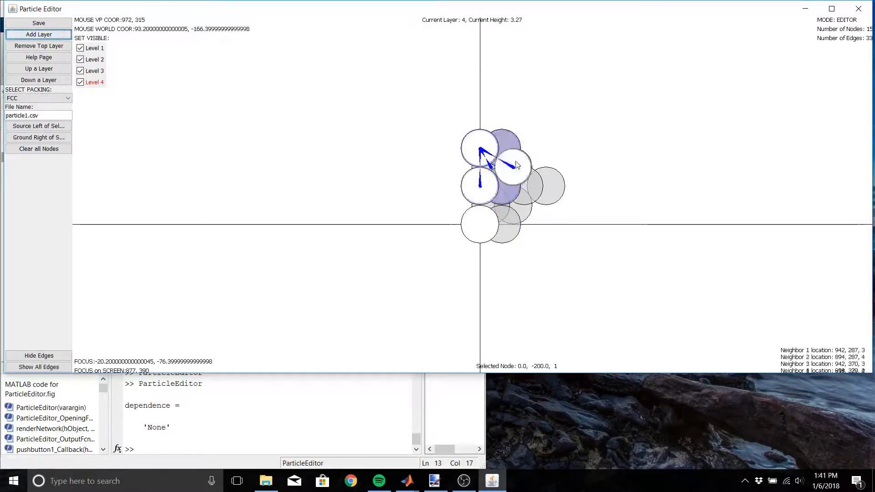
pyautogui.click(522, 208)
pyautogui.click(547, 187)
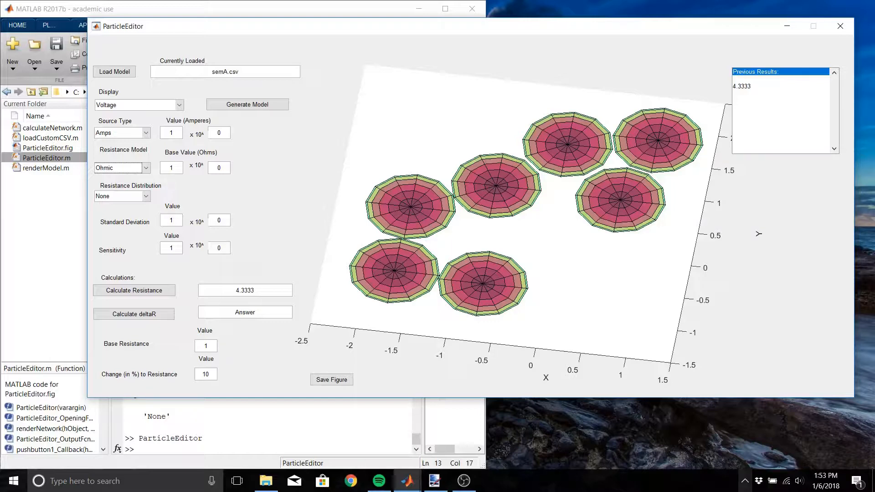
# Step: Set the semA.csv model's display to Z-Axis and rotate the 3D plot to inspect it from the side
pyautogui.click(179, 105)
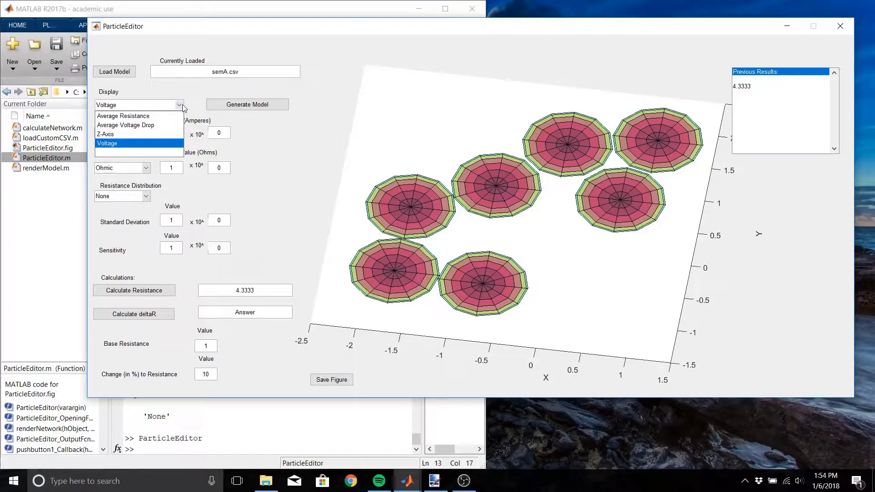
pyautogui.click(172, 135)
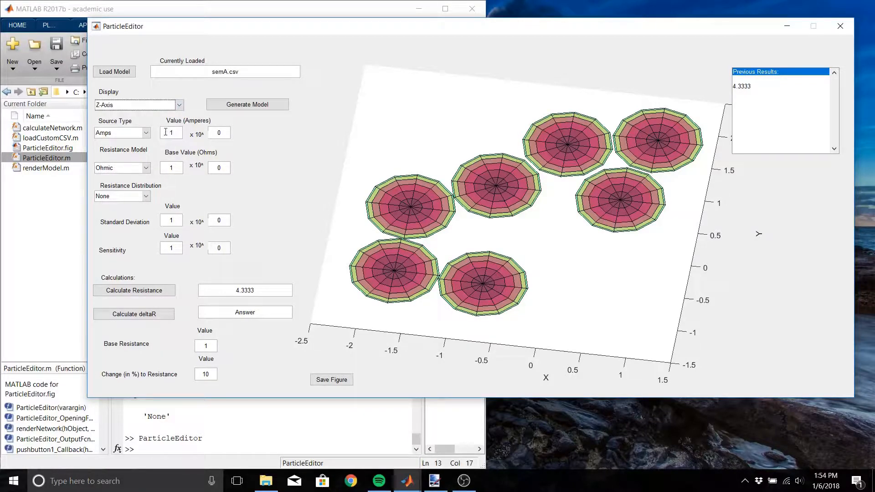
pyautogui.moveTo(667, 300); pyautogui.dragTo(683, 251)
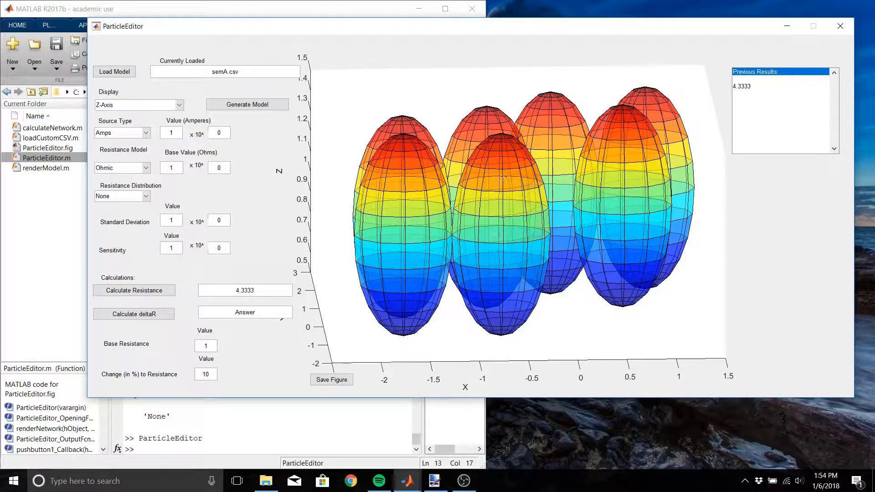
# Step: Switch the display option to Average Resistance, to Average Voltage Drop and back to Voltage
pyautogui.click(162, 104)
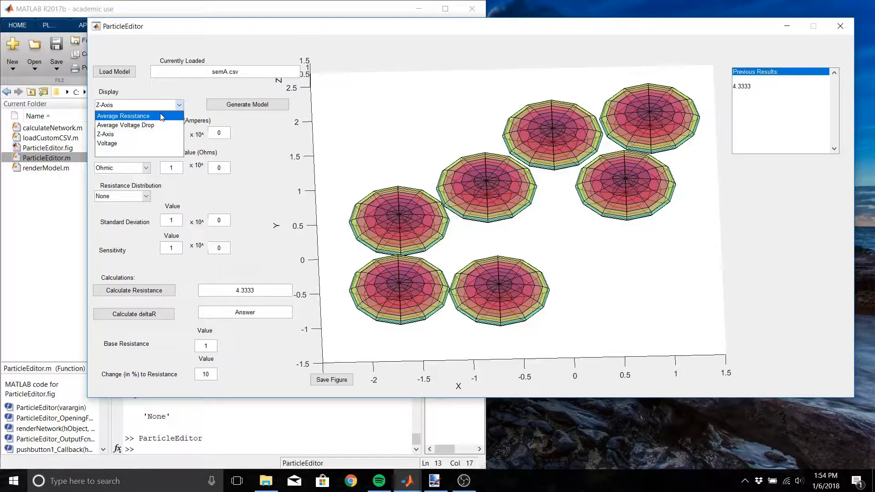
pyautogui.click(161, 117)
pyautogui.click(176, 102)
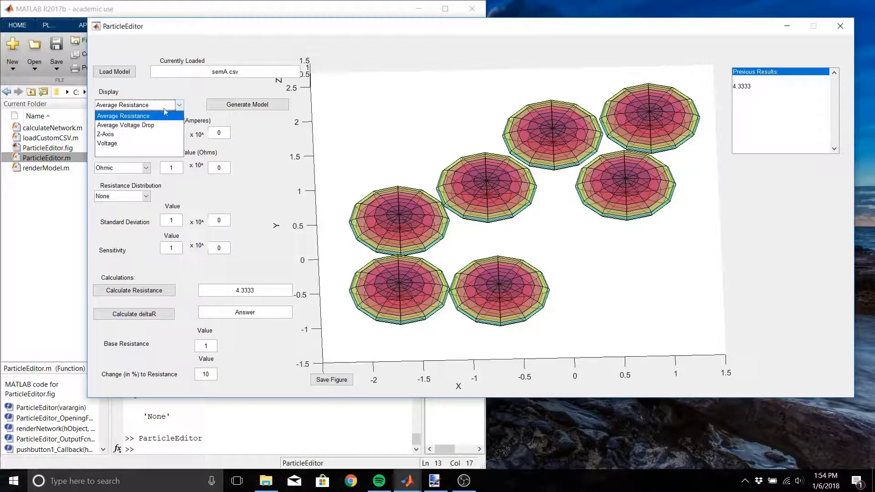
pyautogui.click(139, 126)
pyautogui.click(160, 105)
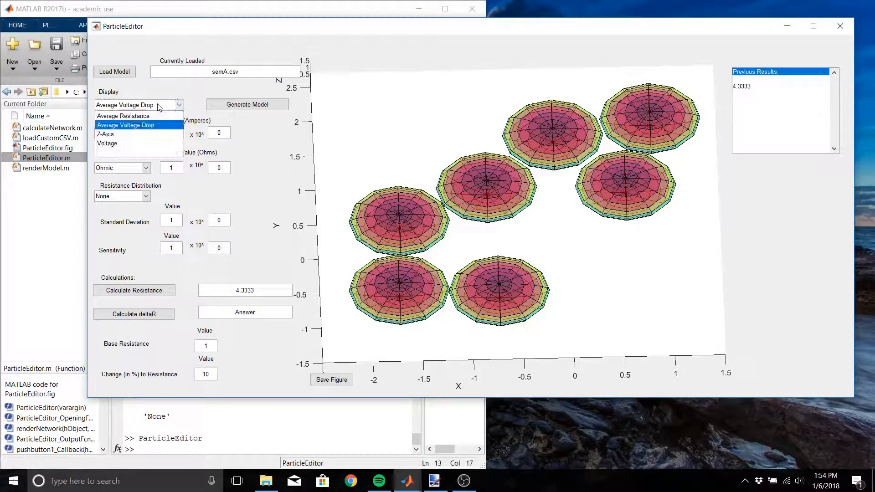
pyautogui.click(112, 145)
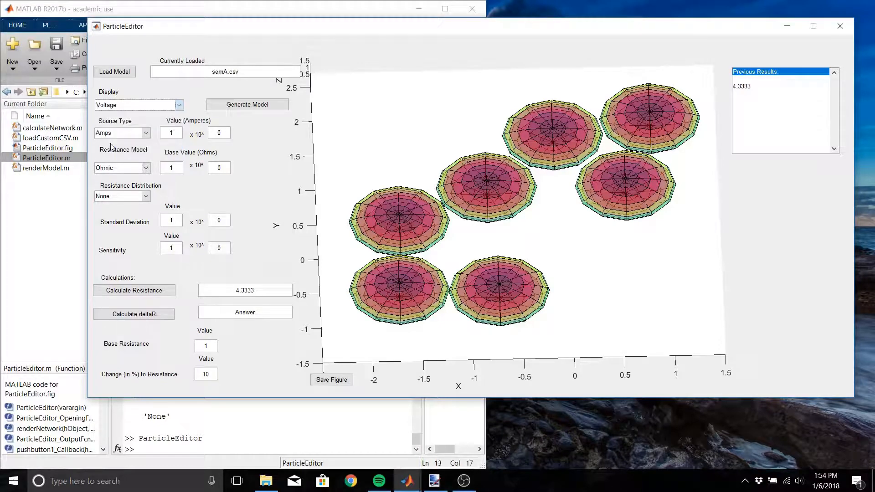
# Step: Switch the source type to Voltage and back to Amps
pyautogui.click(143, 133)
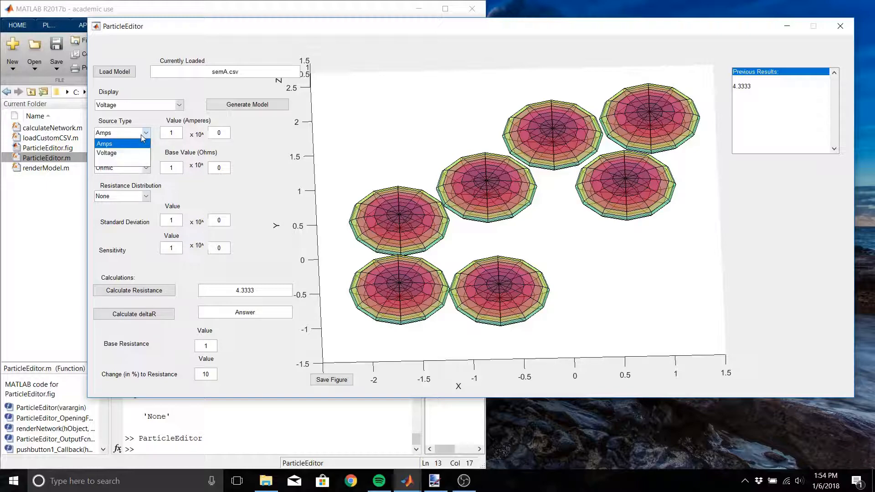
pyautogui.click(124, 154)
pyautogui.click(130, 134)
pyautogui.click(136, 143)
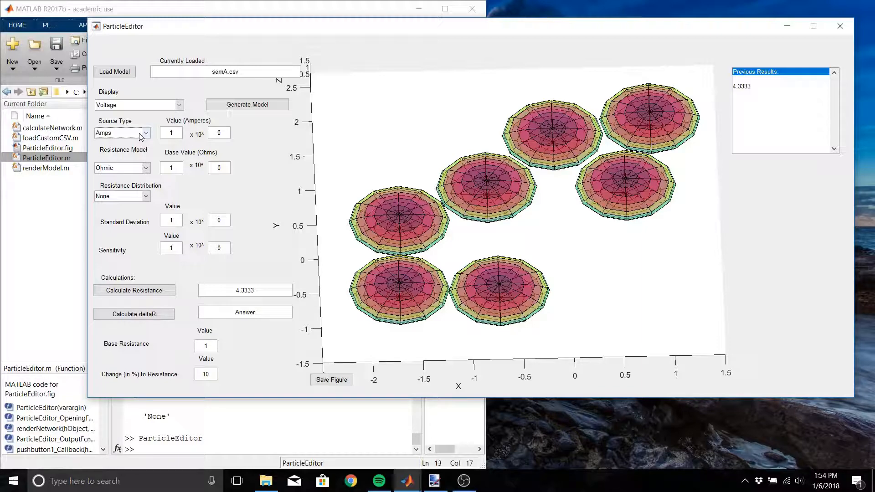
# Step: Switch the resistance model to Tunneling and back to Ohmic, and review the resistance distribution options, keeping None
pyautogui.click(146, 168)
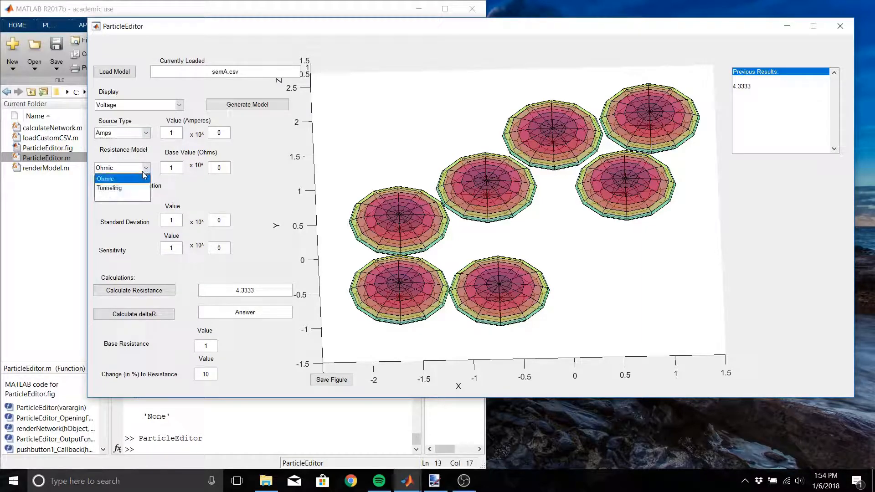
pyautogui.click(144, 188)
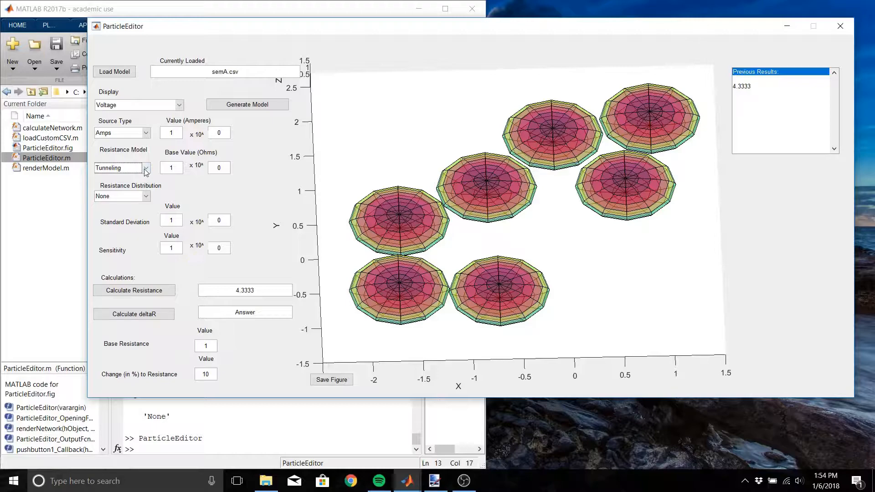
pyautogui.click(146, 170)
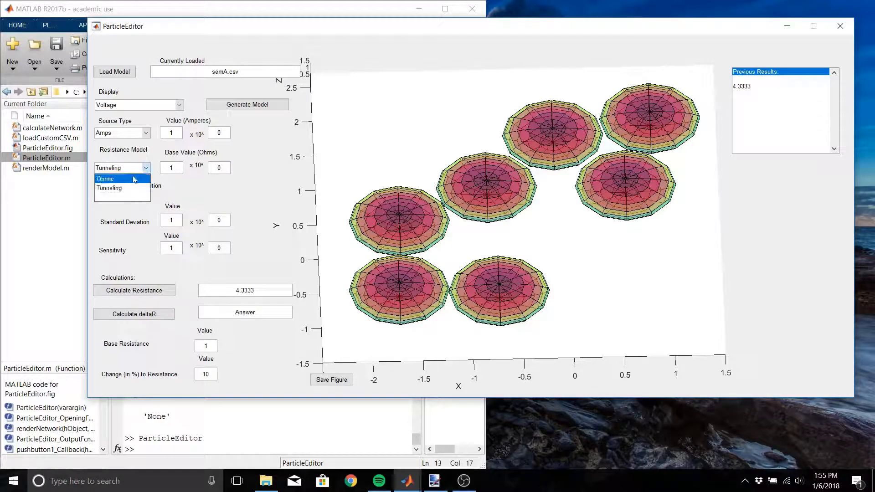
pyautogui.click(126, 181)
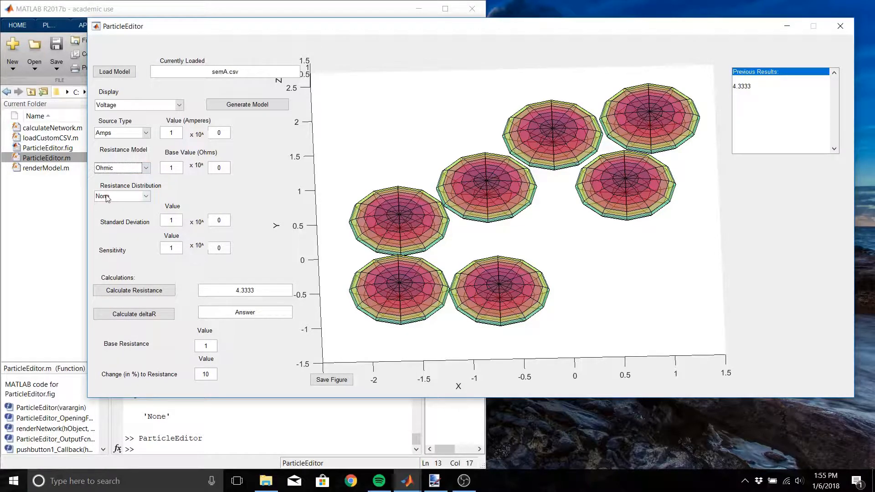
pyautogui.click(147, 196)
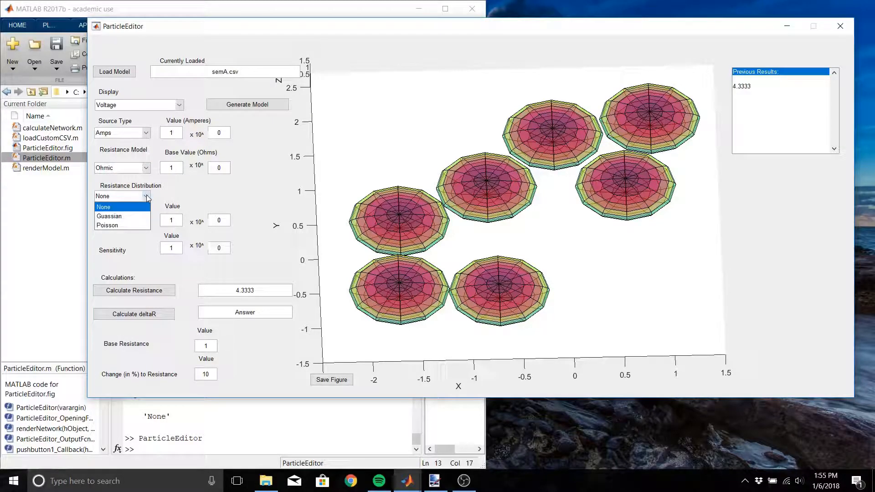
pyautogui.click(123, 208)
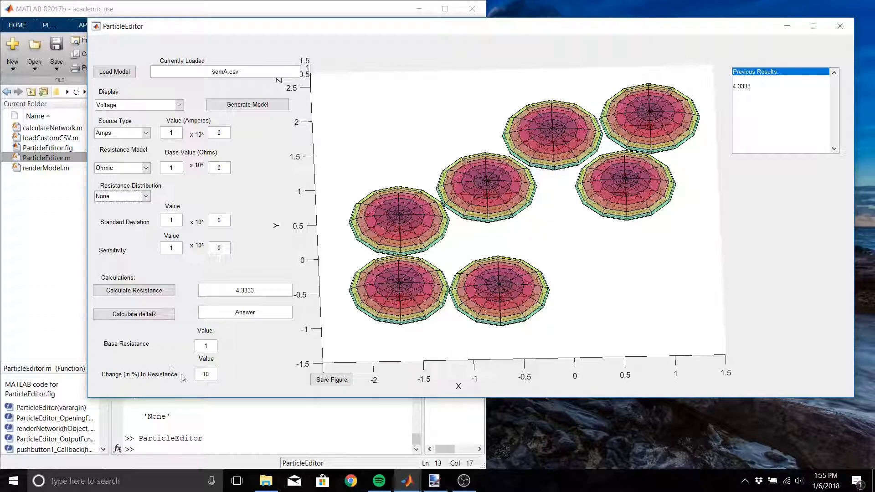
# Step: Open the percentage change to resistance value for editing
pyautogui.click(209, 376)
pyautogui.doubleClick(206, 372)
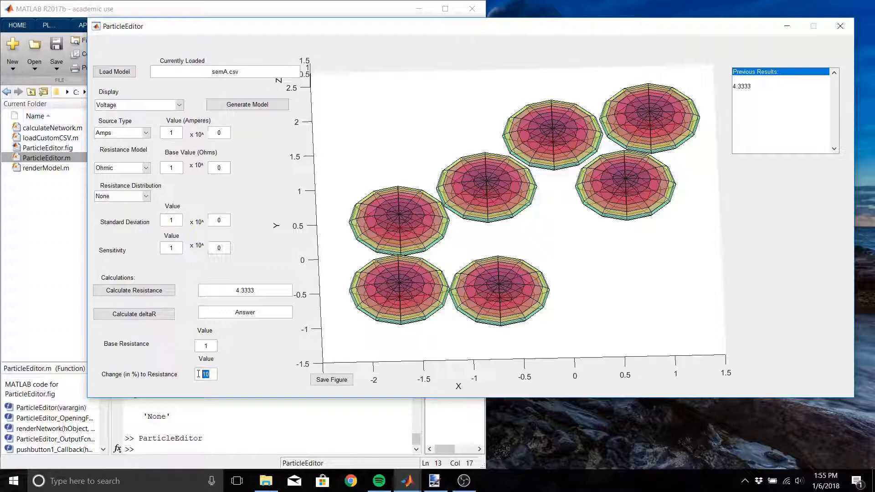